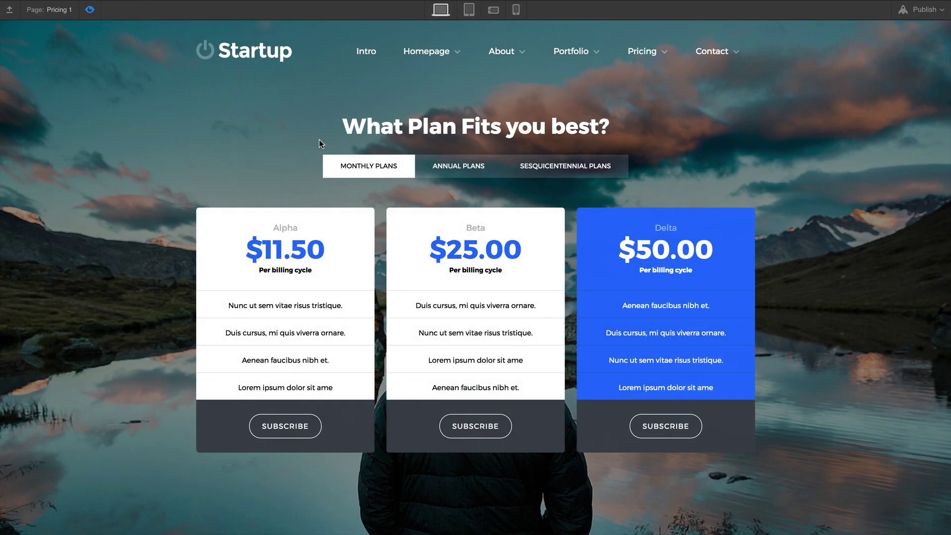
- Preview the Annual Plans and Sesquicentennial Plans tabs on the finished pricing page
left_click(441, 173)
left_click(525, 174)
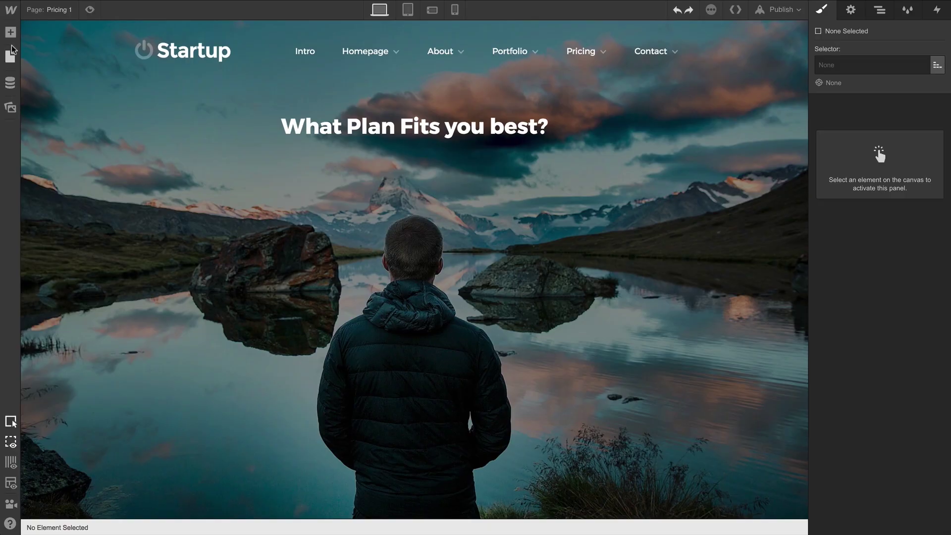
- Drag a Tabs component from the Add panel into the container below the heading
left_click(11, 32)
scroll(66, 224, "down", 2)
scroll(64, 253, "down", 5)
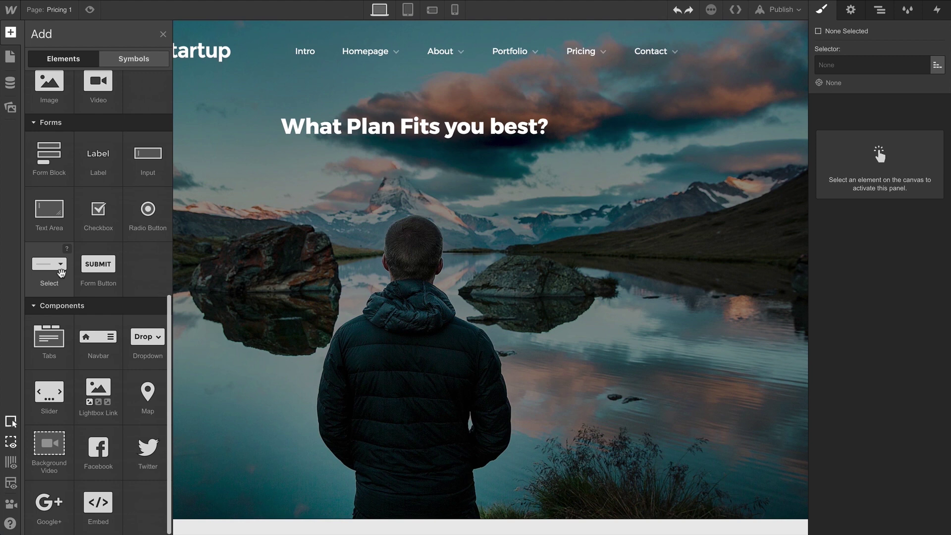
left_click_drag(50, 338, 360, 139)
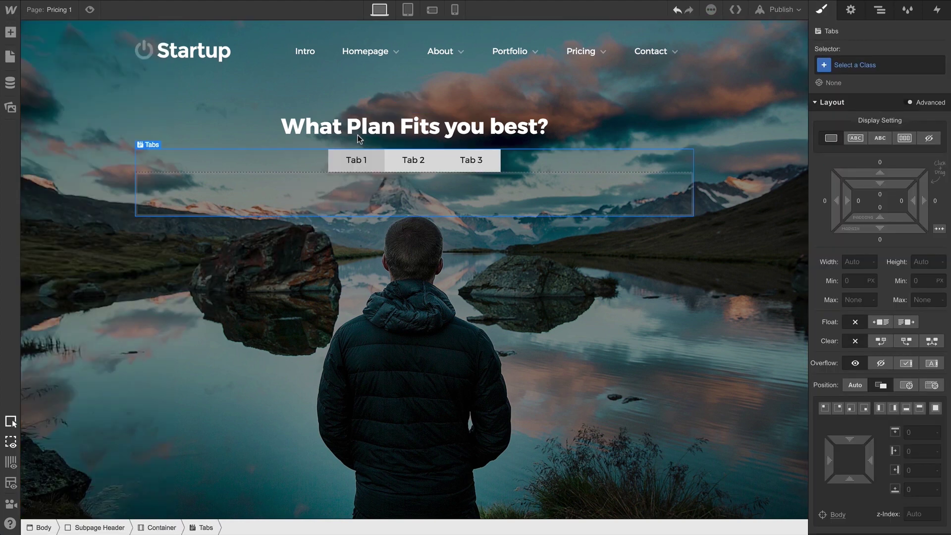
left_click(610, 144)
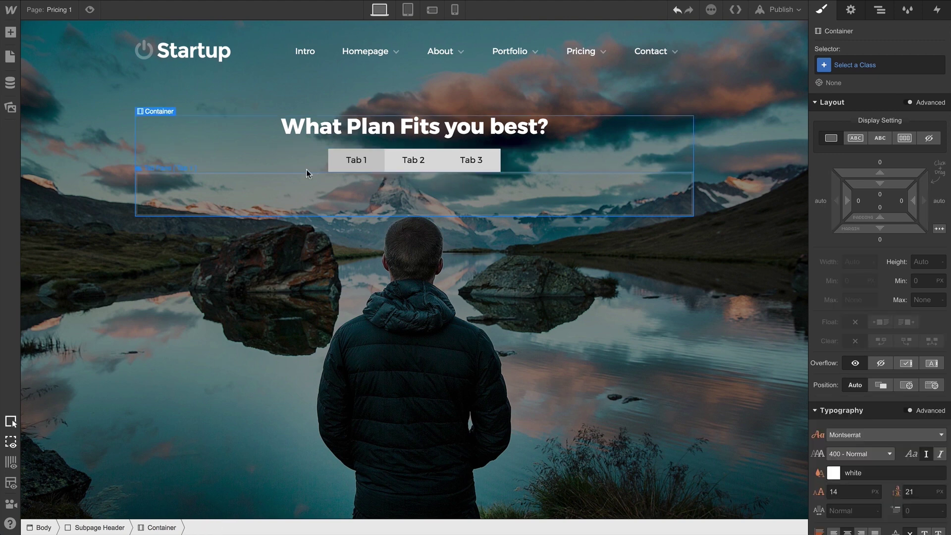
- In the Tabs Menu settings, add a new tab and delete Tab 3
left_click(286, 160)
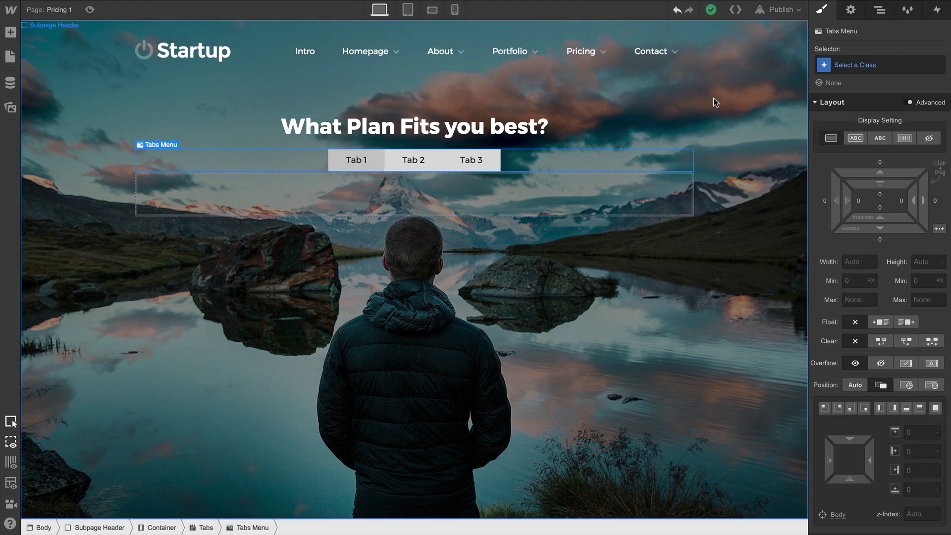
left_click(856, 21)
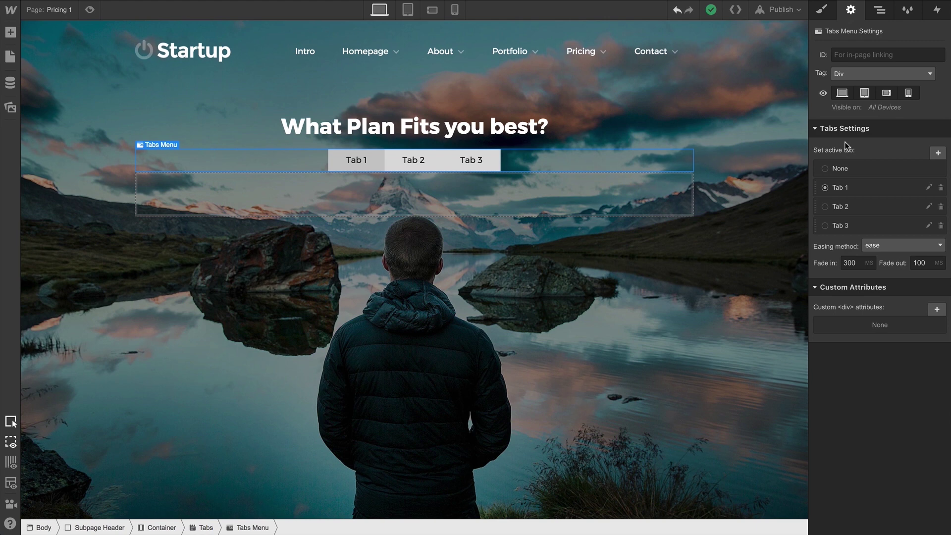
left_click(846, 207)
left_click(851, 224)
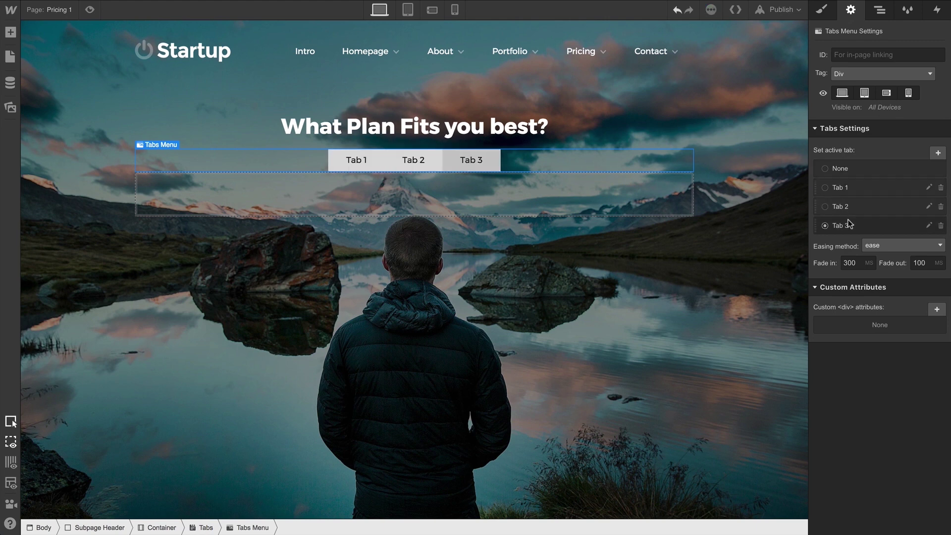
left_click(852, 208)
left_click(855, 190)
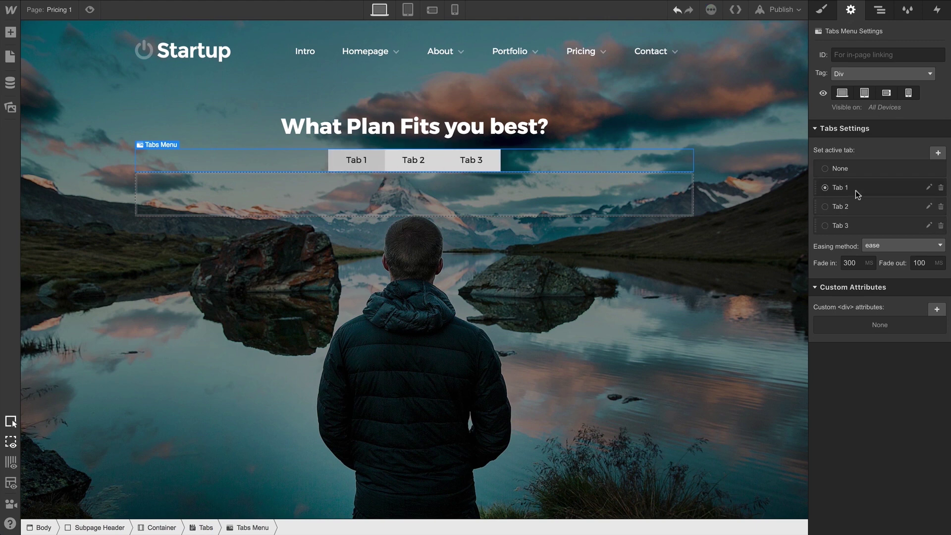
left_click(938, 154)
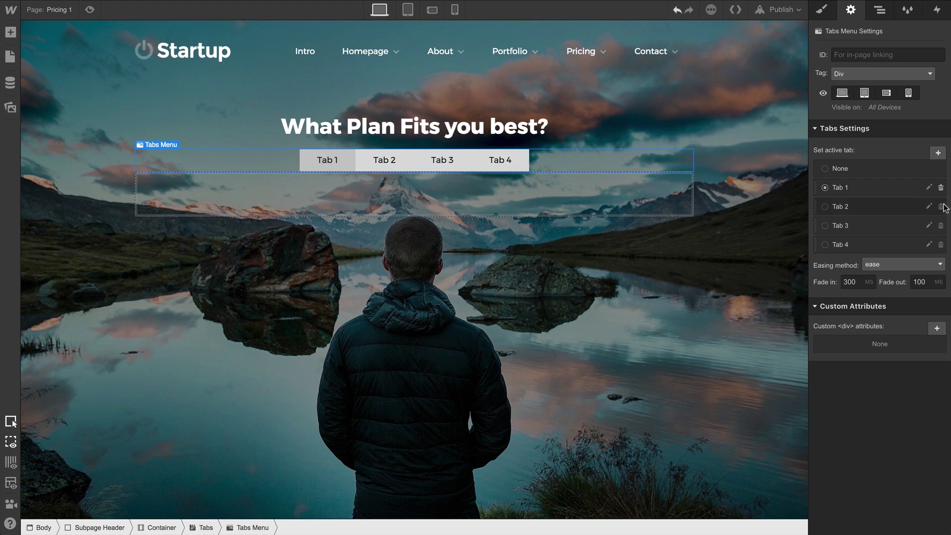
left_click(941, 226)
- Rename the three remaining tabs to 1, 2 and 3
left_click(928, 187)
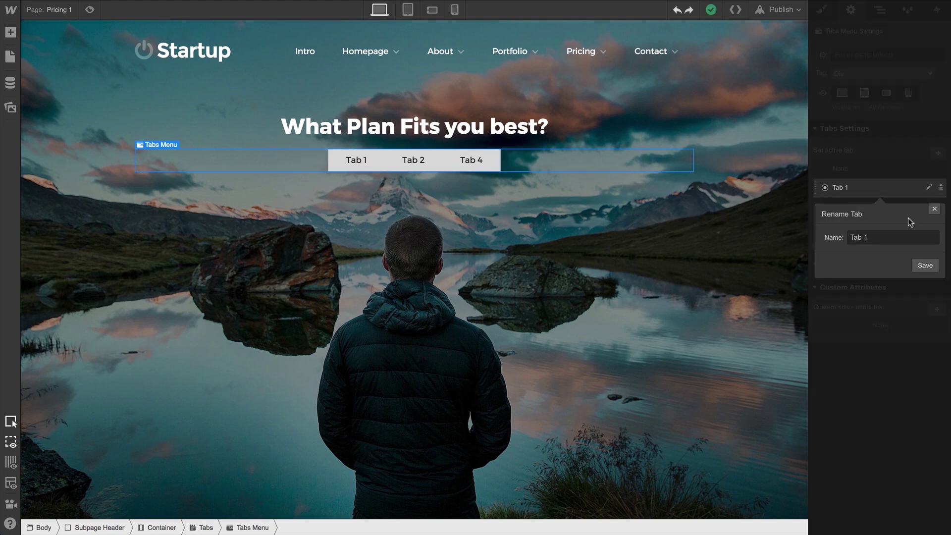
left_click(892, 237)
double_click(859, 237)
key("BackSpace")
left_click(925, 265)
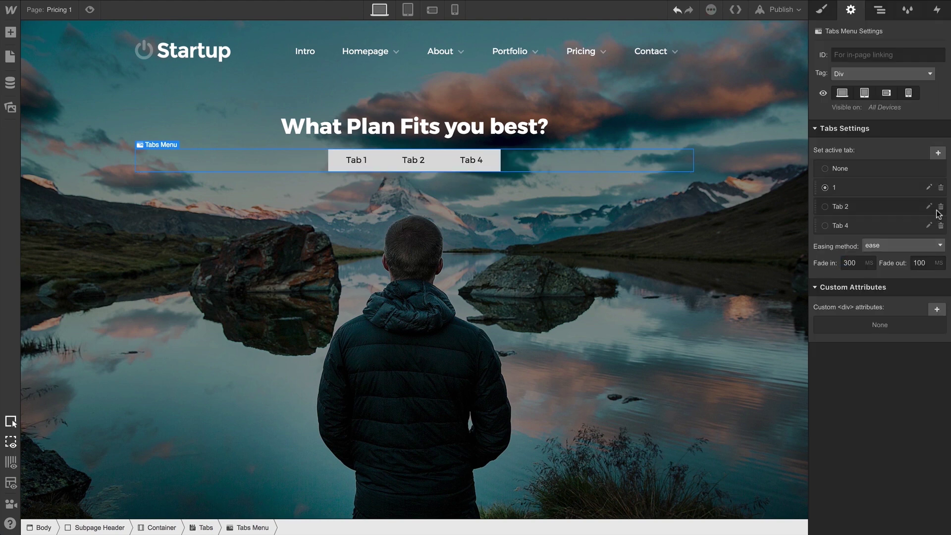
left_click(929, 206)
double_click(859, 256)
key("BackSpace")
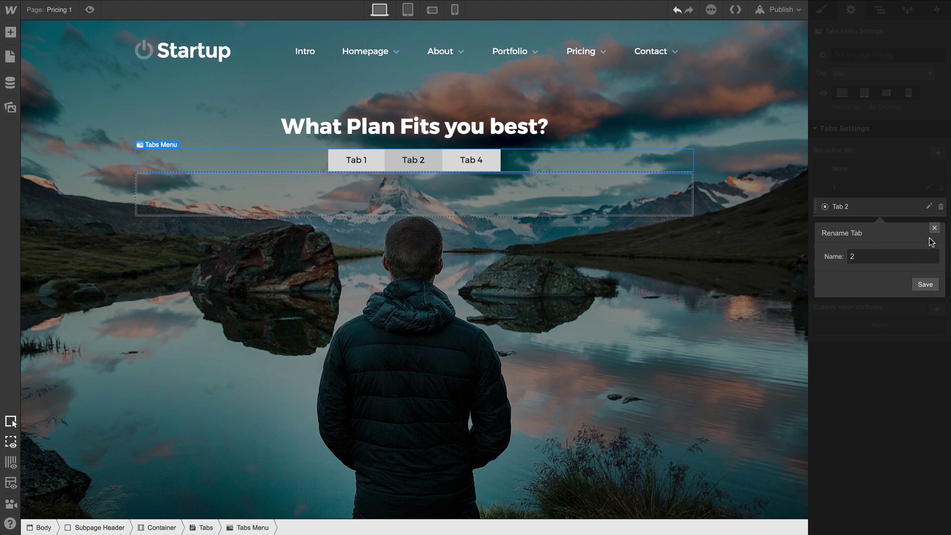
key("Return")
left_click(929, 226)
double_click(899, 275)
type("3")
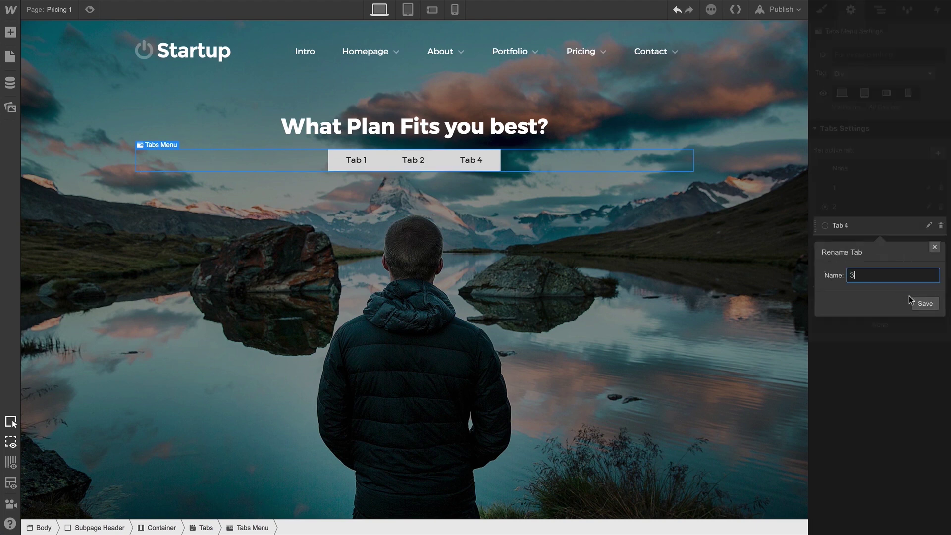
left_click(916, 302)
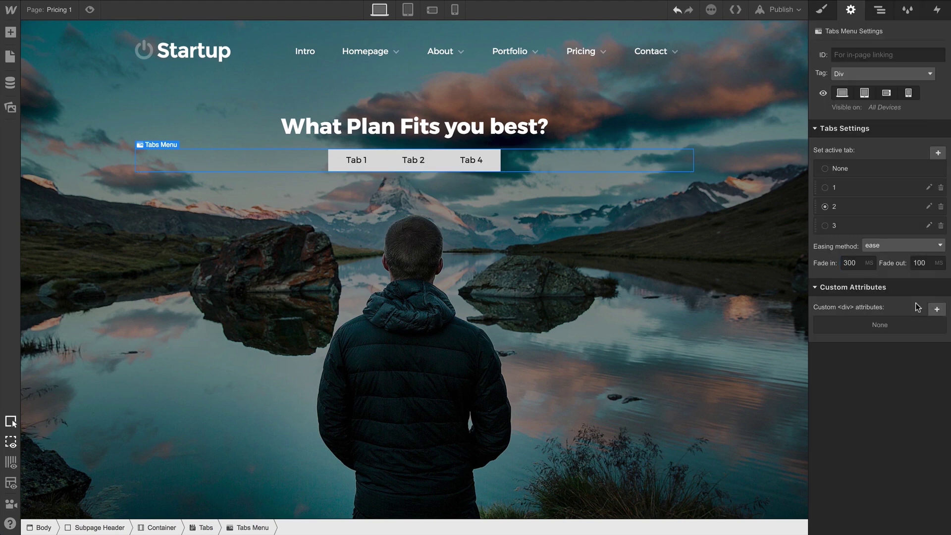
- Relabel the three tab links Monthly Plans, Annual Plans and Sesquicentennial Plans on the canvas
double_click(358, 162)
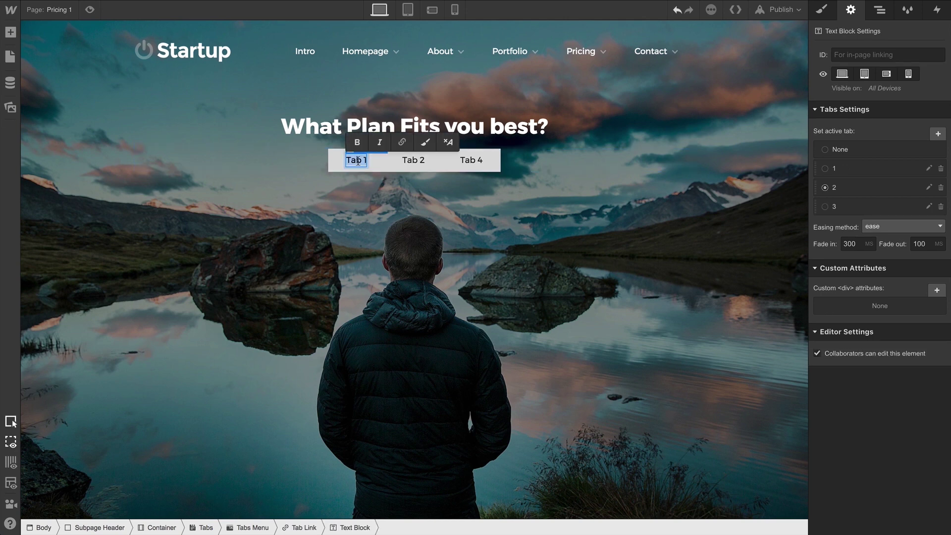
type("Monthly Plans")
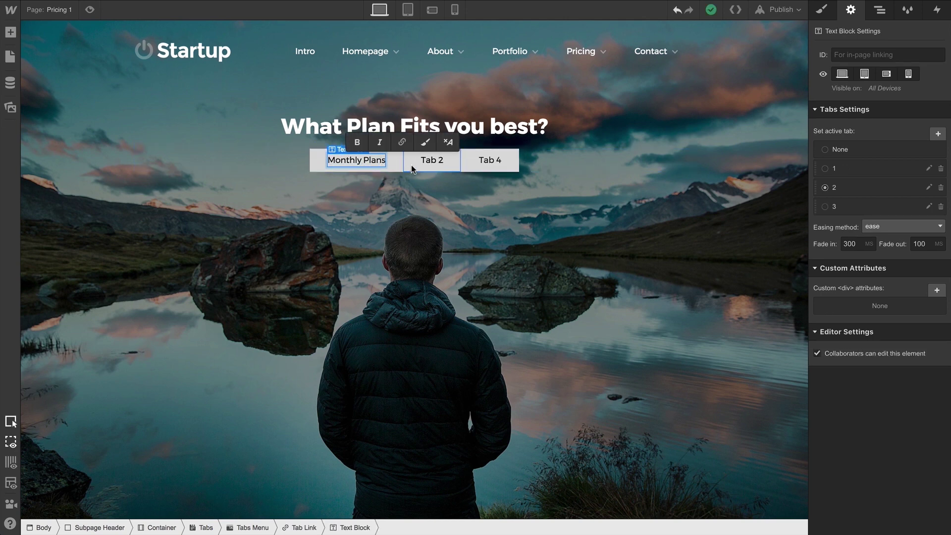
double_click(432, 160)
type("Annual Pla")
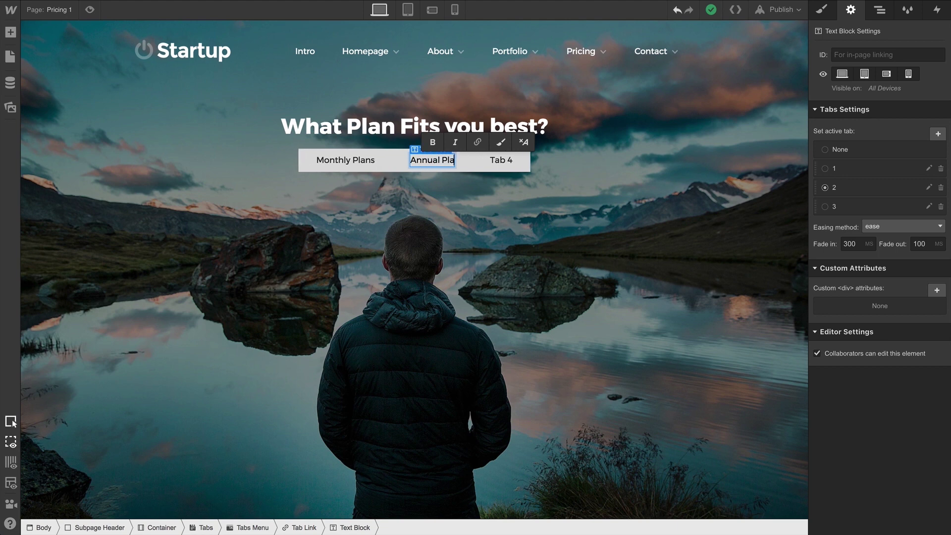
type("ns")
double_click(508, 160)
type("Sesqui")
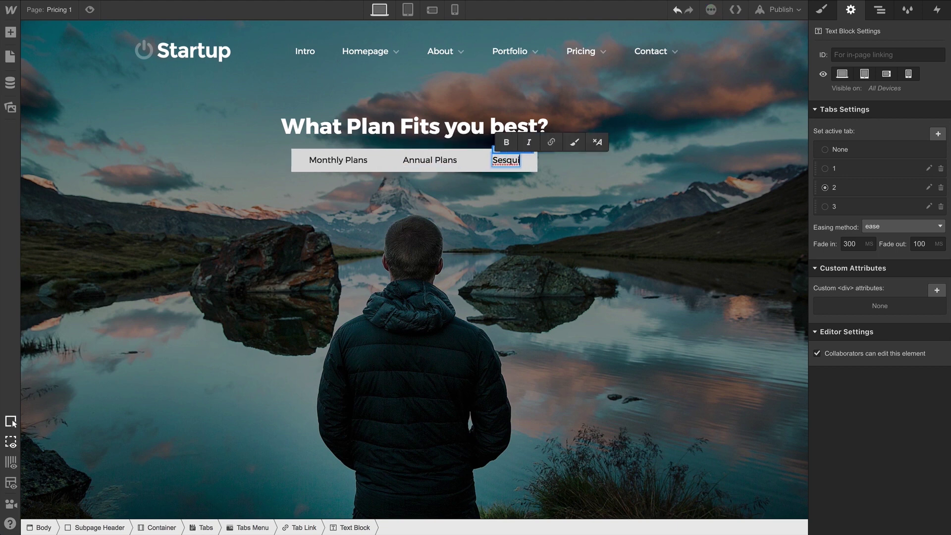
type("centennial Plans")
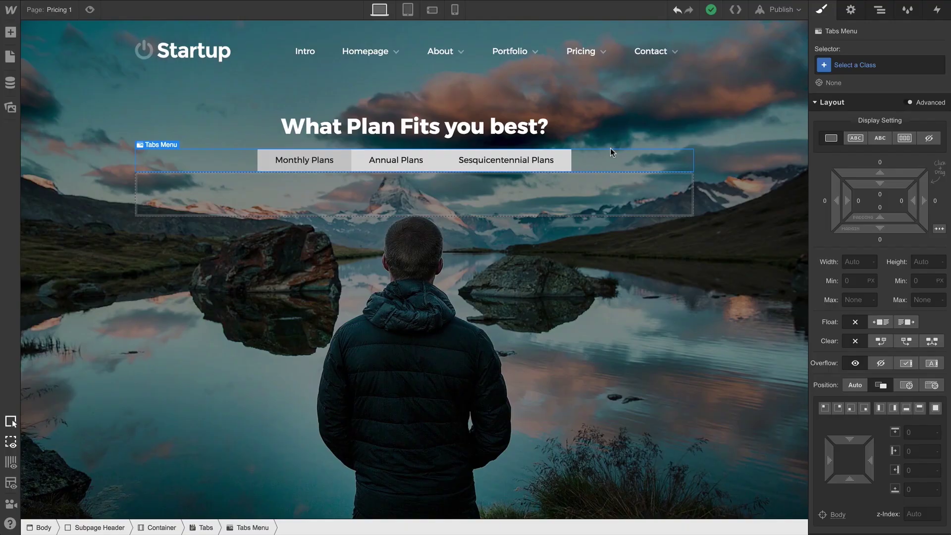
- Expand Tabs Content in the Navigator and select each of the three tab panes
left_click(879, 11)
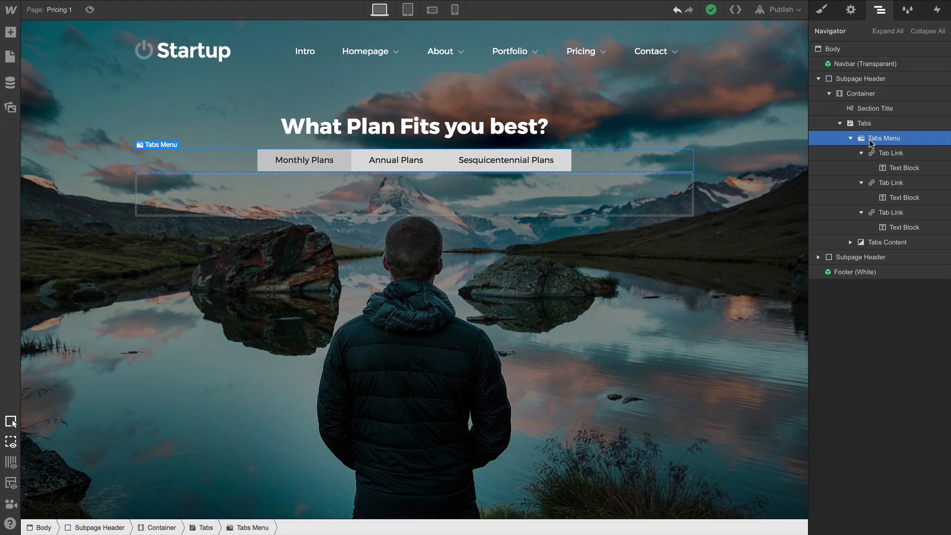
left_click(850, 242)
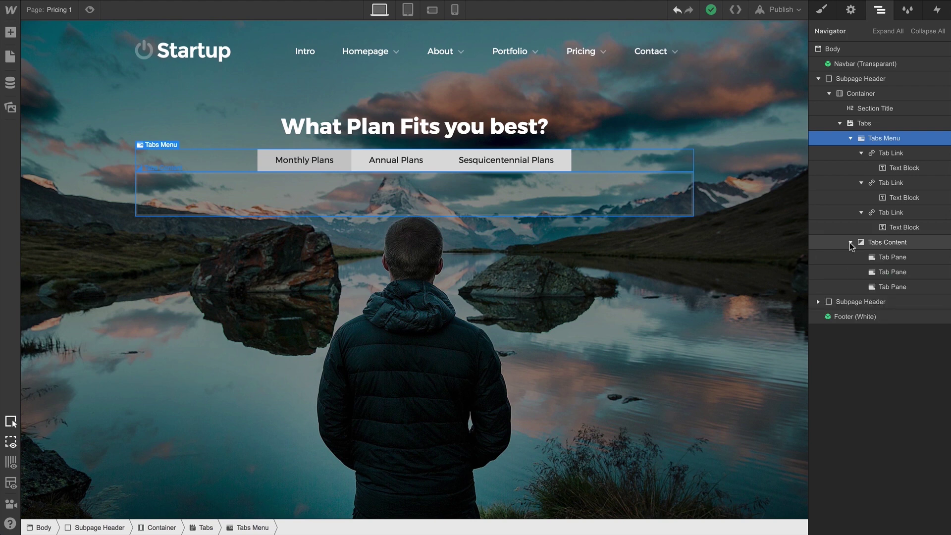
left_click(888, 260)
left_click(890, 270)
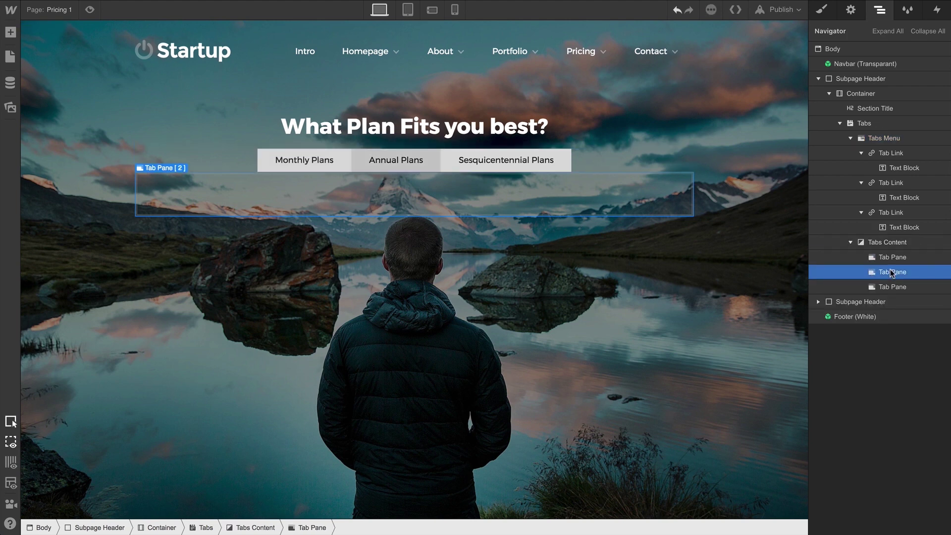
left_click(897, 287)
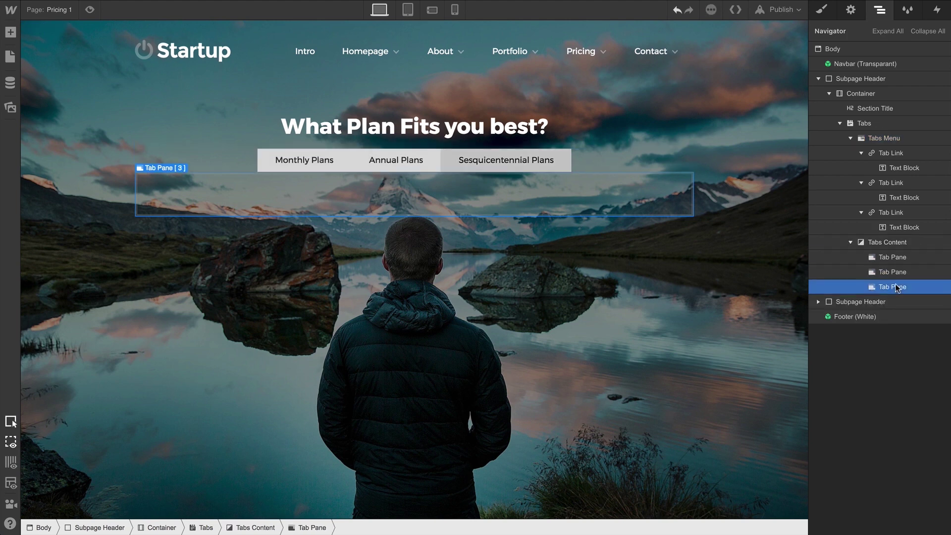
left_click(889, 257)
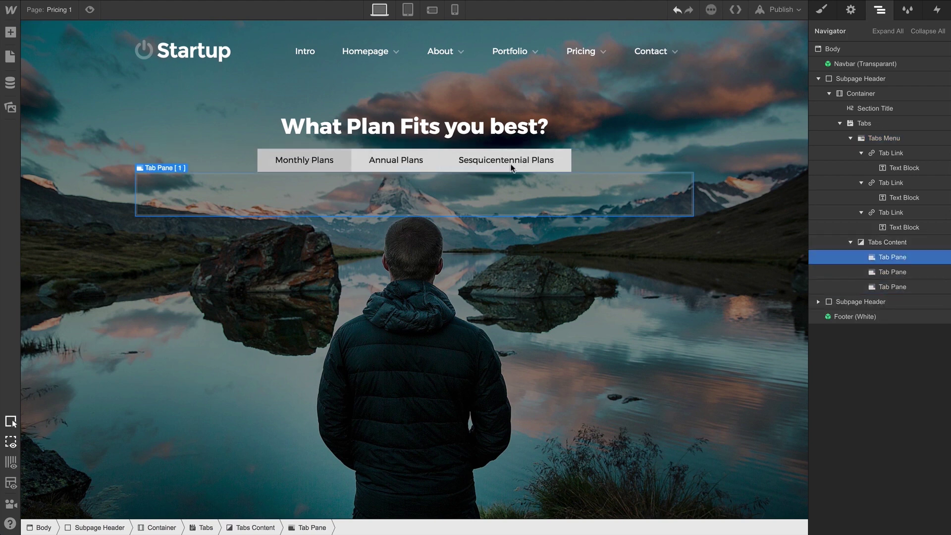
- Drop the Monthly Plans symbol into the first tab pane
left_click(10, 32)
left_click(119, 60)
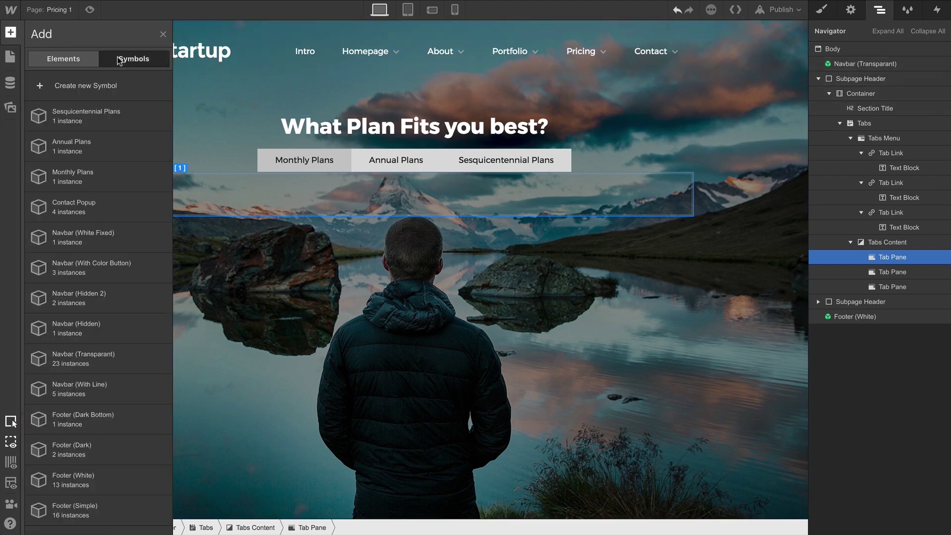
mouse_move(94, 177)
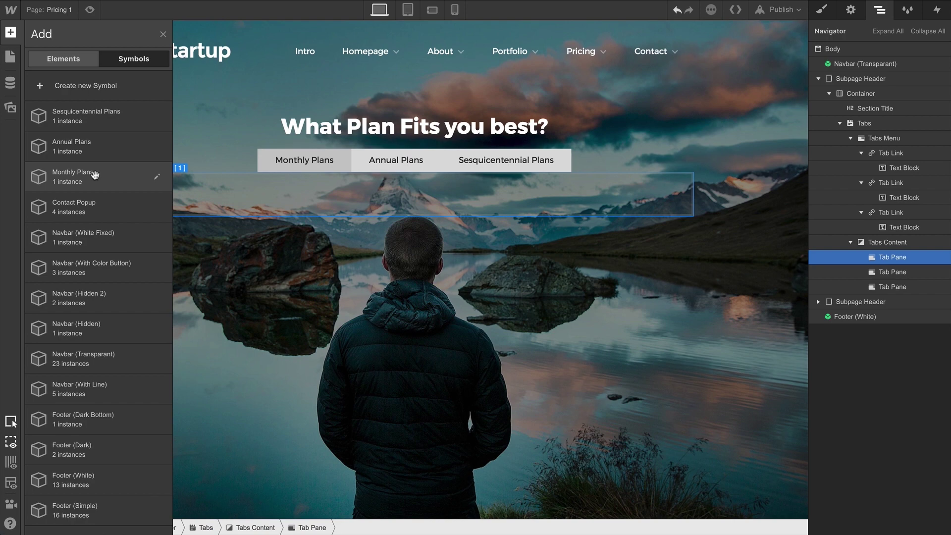
left_click_drag(94, 174, 268, 195)
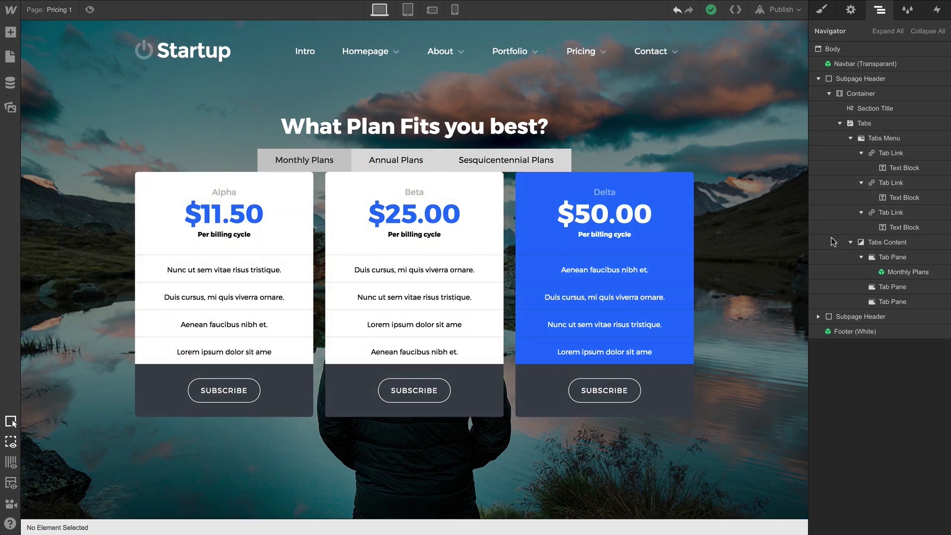
- Place the Annual Plans symbol in the second tab pane
left_click(887, 286)
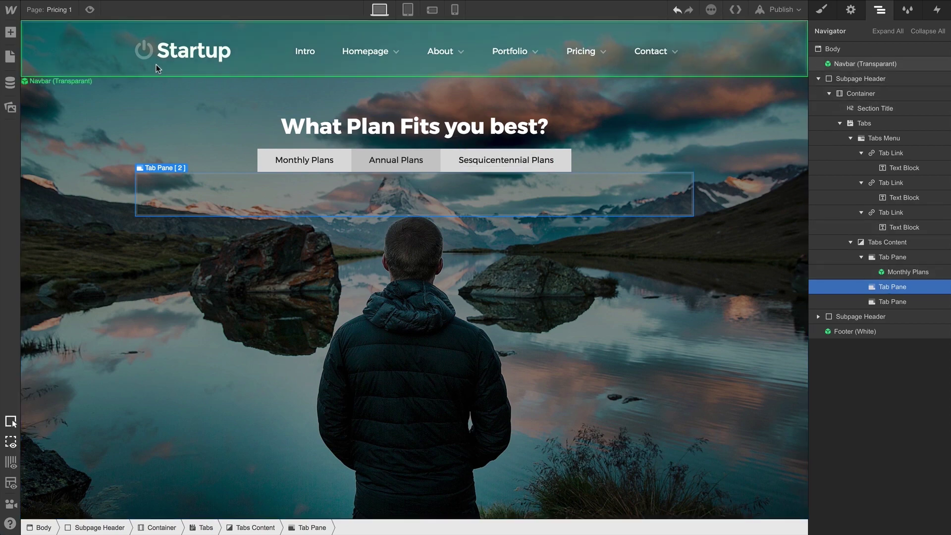
left_click(11, 33)
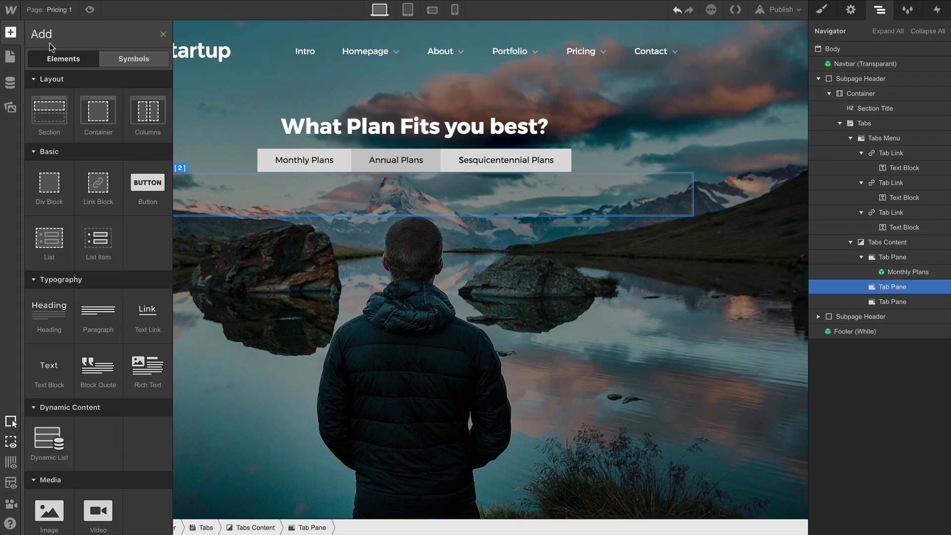
left_click(119, 61)
left_click_drag(75, 145, 275, 194)
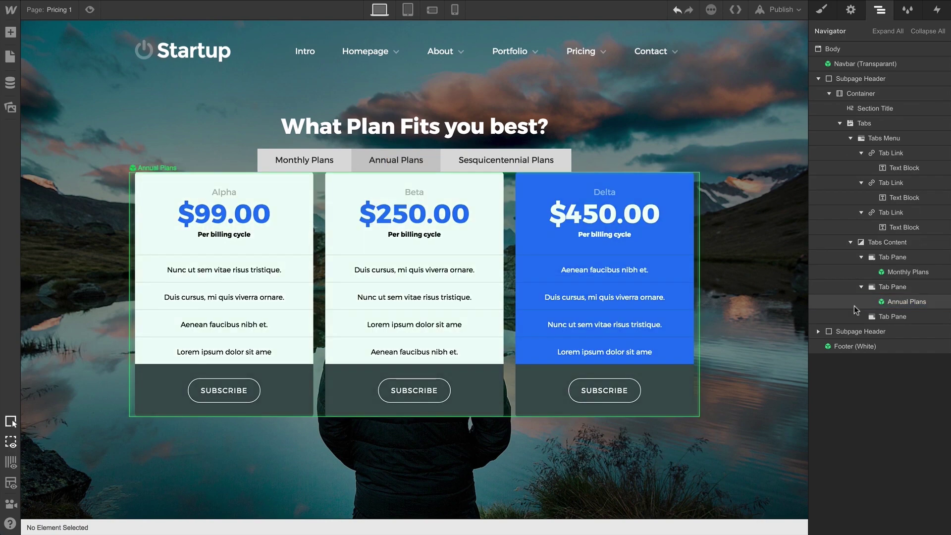
- Place the Sesquicentennial Plans symbol in the third tab pane
left_click(884, 315)
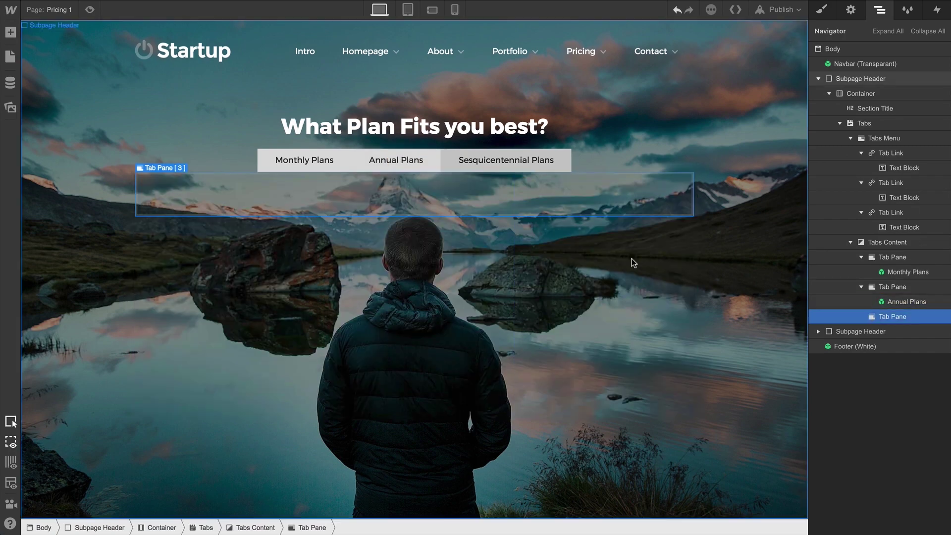
left_click(11, 32)
left_click(134, 58)
left_click_drag(85, 115, 260, 195)
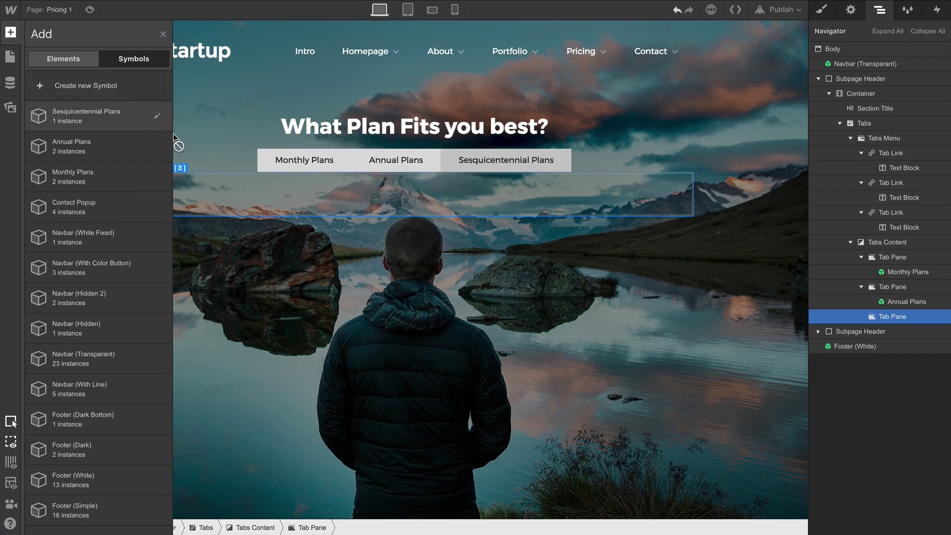
- Preview the page and switch between the Monthly, Annual and Sesquicentennial tabs
left_click(90, 9)
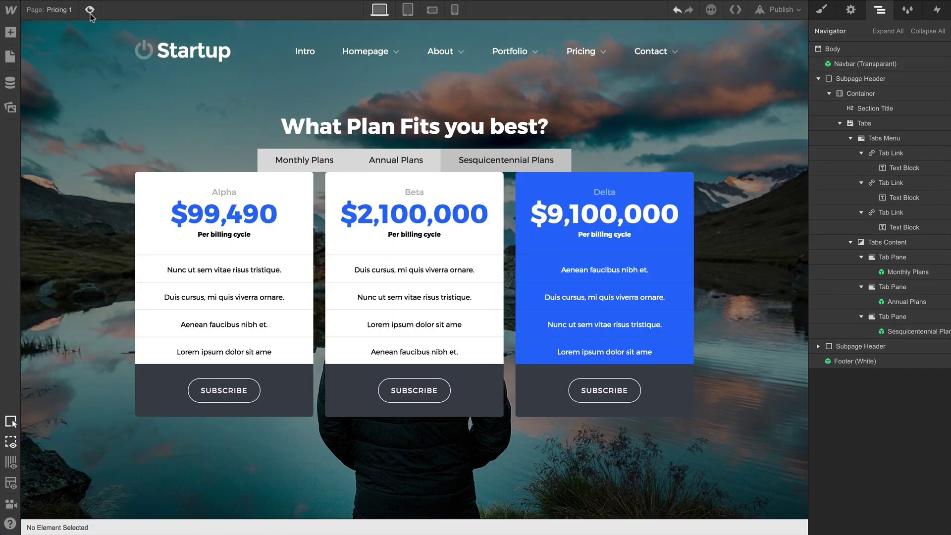
left_click(371, 160)
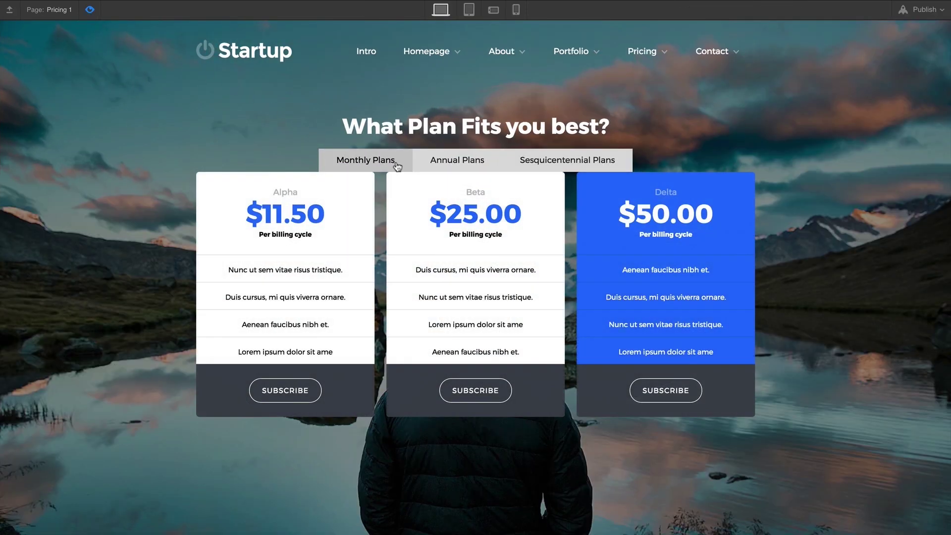
left_click(431, 161)
left_click(508, 162)
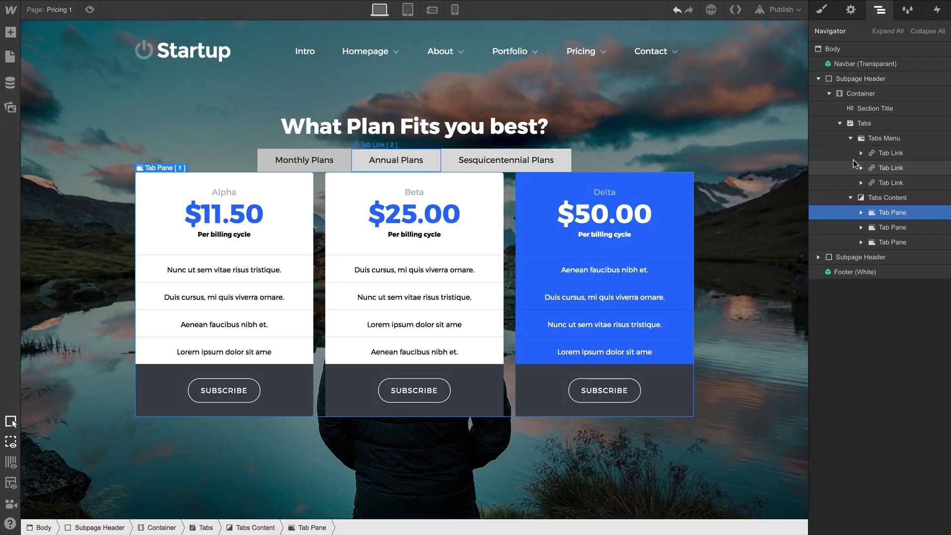
- Give the Tabs Menu a bottom margin of about 40px
left_click(876, 138)
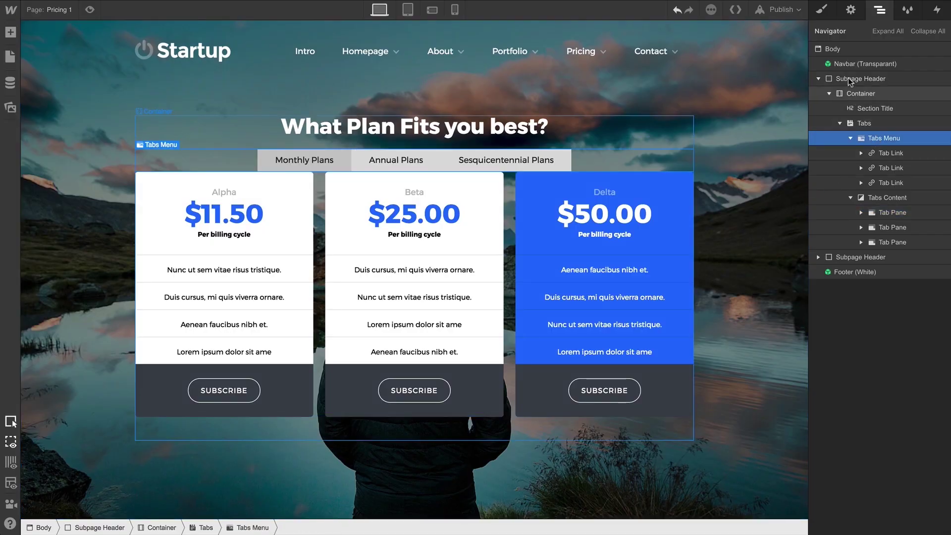
left_click(826, 14)
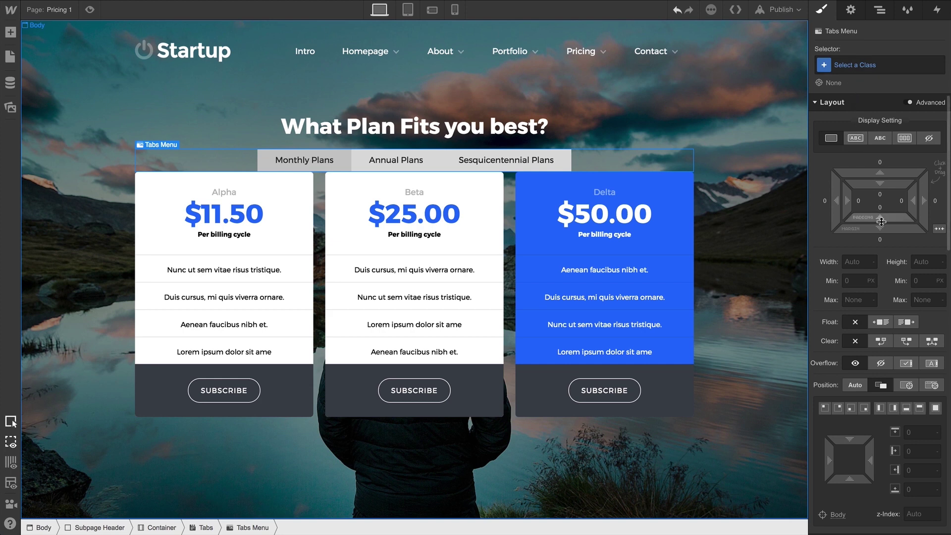
mouse_move(880, 227)
left_mouse_down()
mouse_move(882, 301)
mouse_move(874, 299)
left_mouse_up()
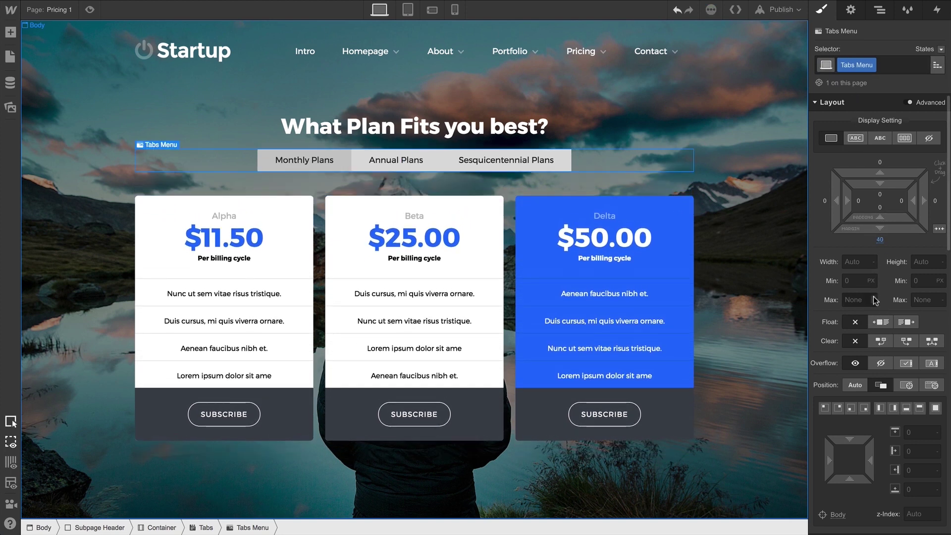
- Preview the page and switch among the Annual, Sesquicentennial and Monthly plan tabs
left_click(90, 10)
left_click(444, 162)
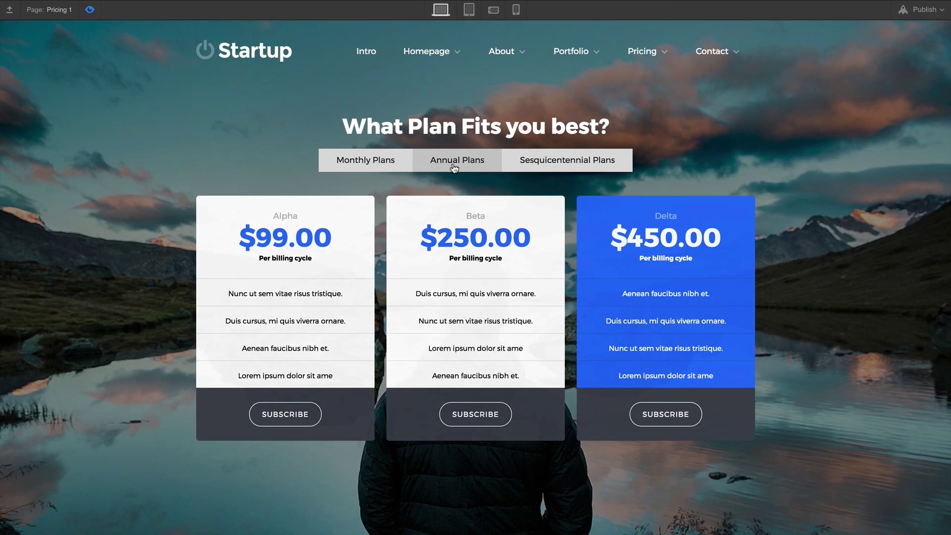
left_click(527, 167)
left_click(476, 167)
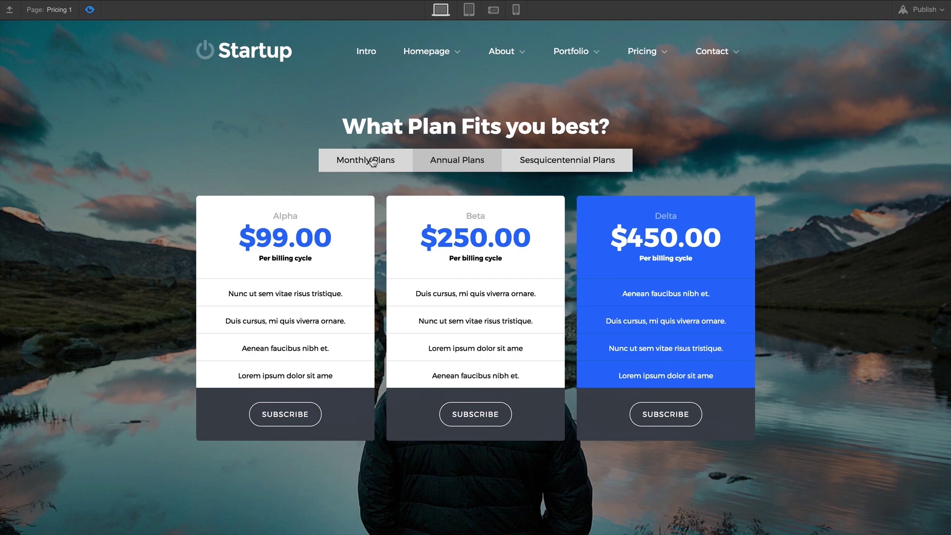
left_click(365, 163)
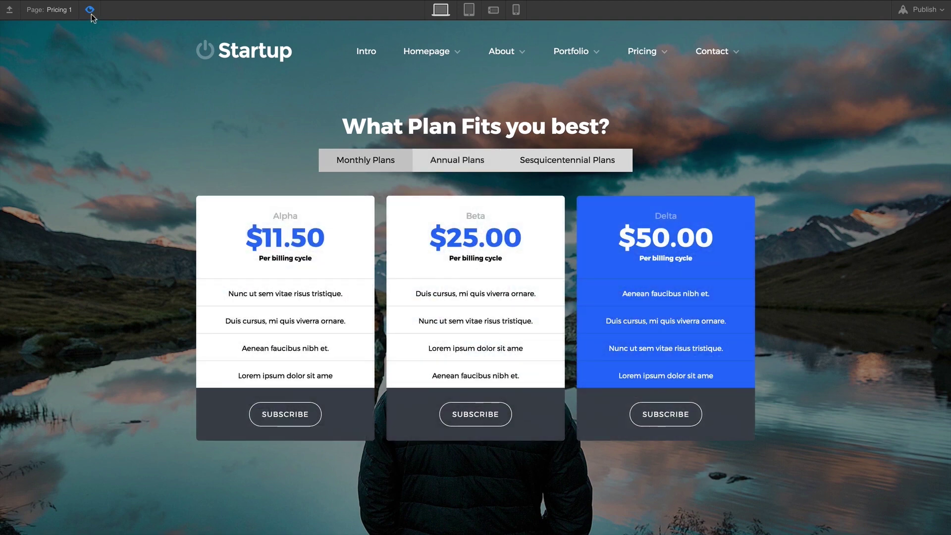
- Exit preview and create a Tab Link class on the Monthly Plans tab
left_click(90, 11)
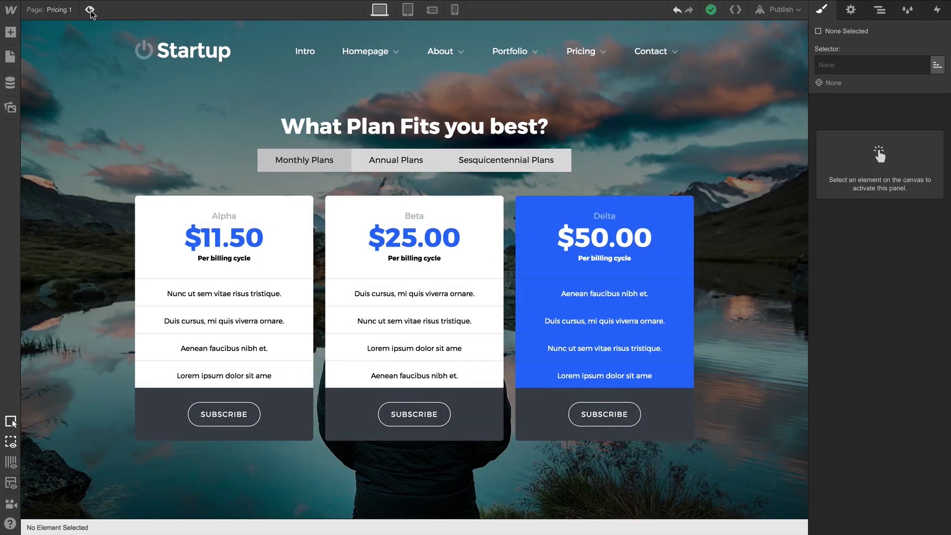
left_click(347, 165)
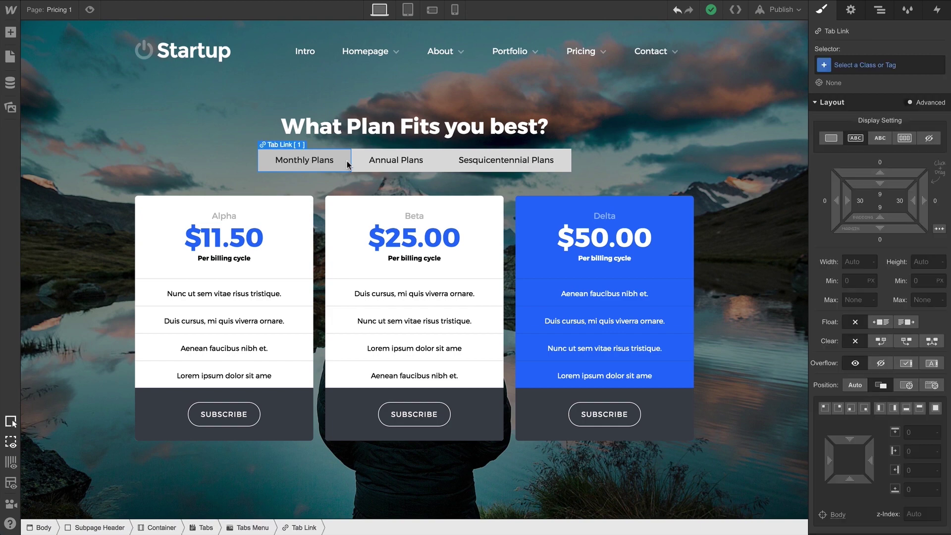
left_click(872, 68)
type("Tab Link")
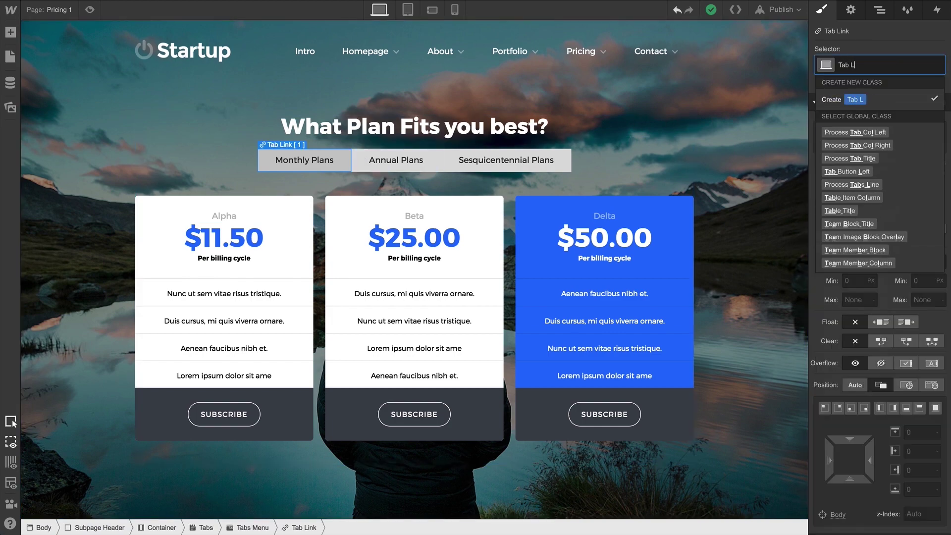
key("Return")
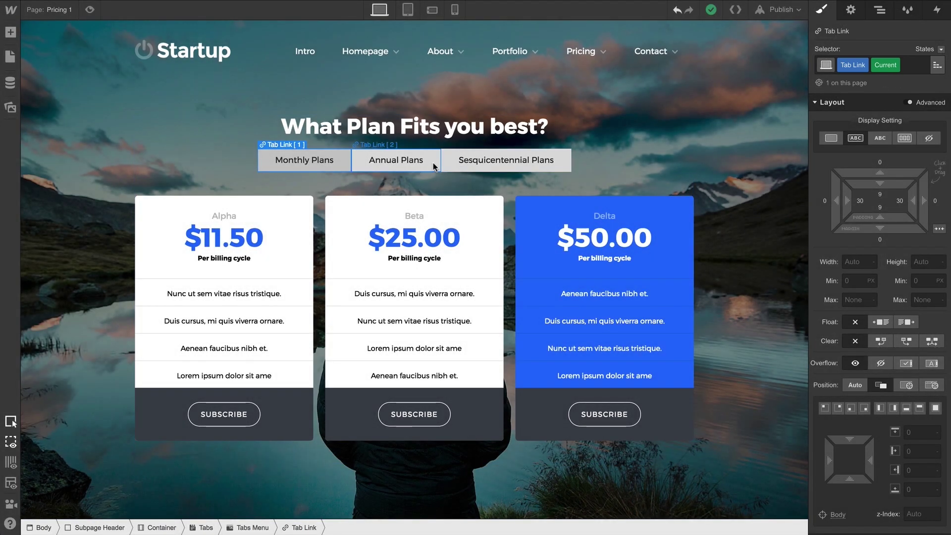
- Apply the Tab Link class to the Annual Plans and Sesquicentennial Plans tabs
left_click(435, 167)
left_click(866, 68)
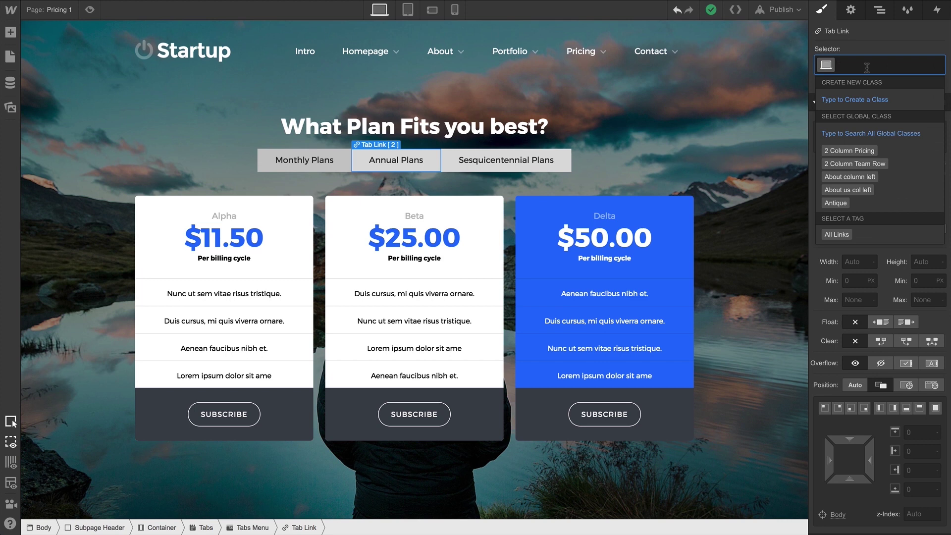
type("Tab Link")
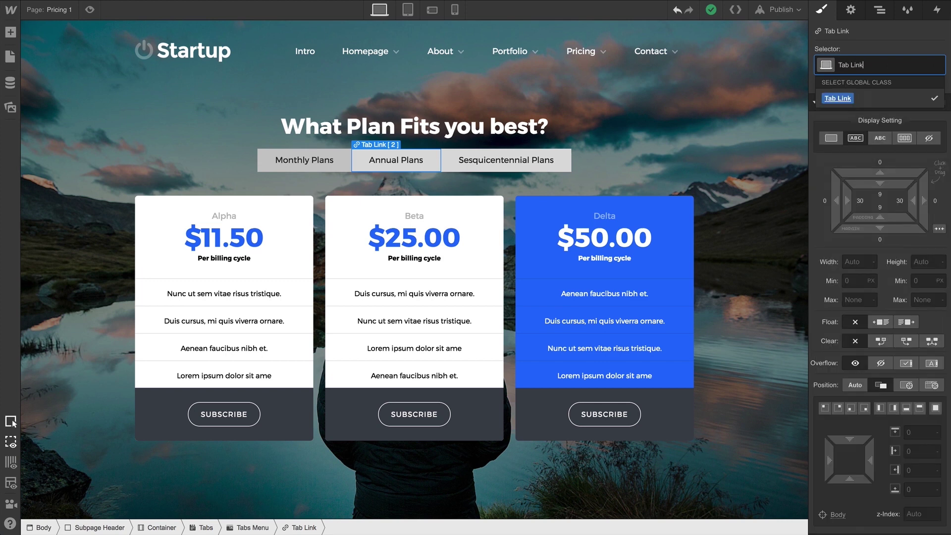
key("Return")
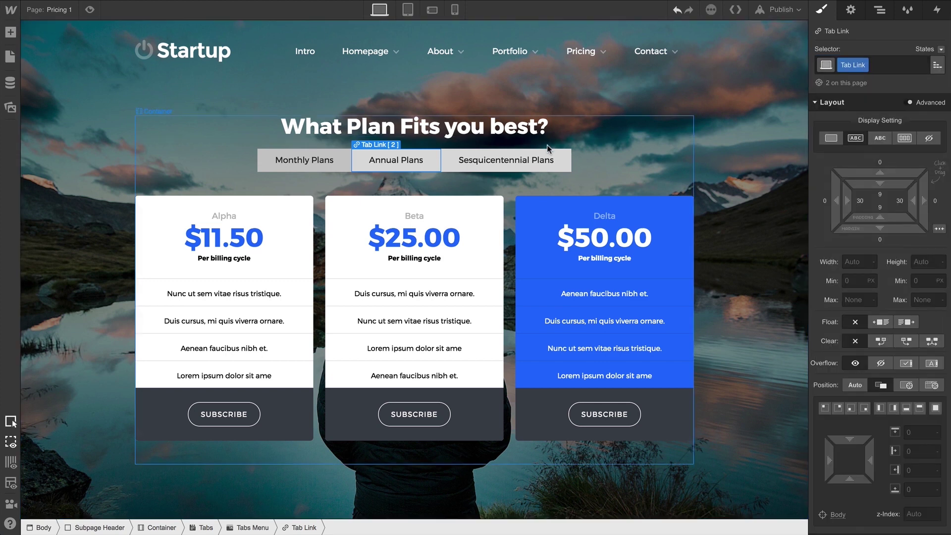
left_click(541, 155)
left_click(857, 64)
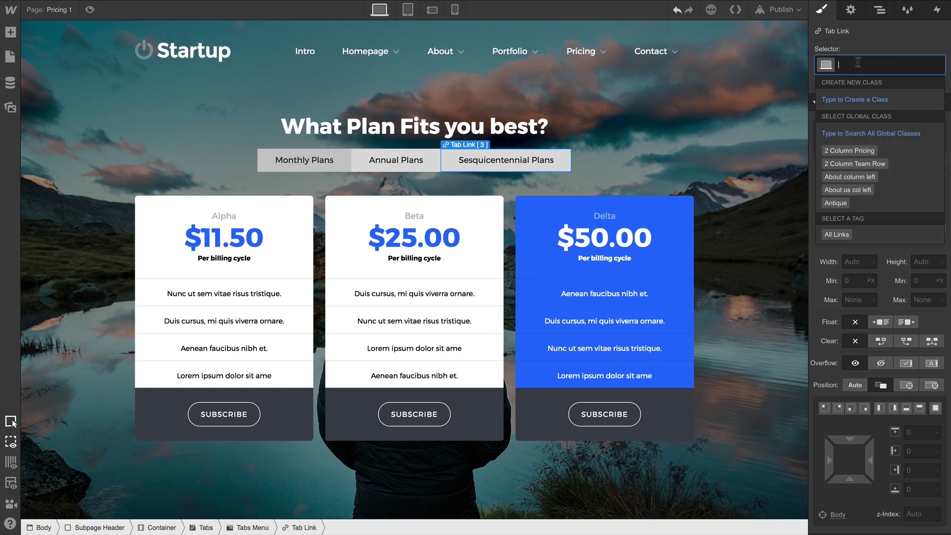
type("Tab Link")
key("Return")
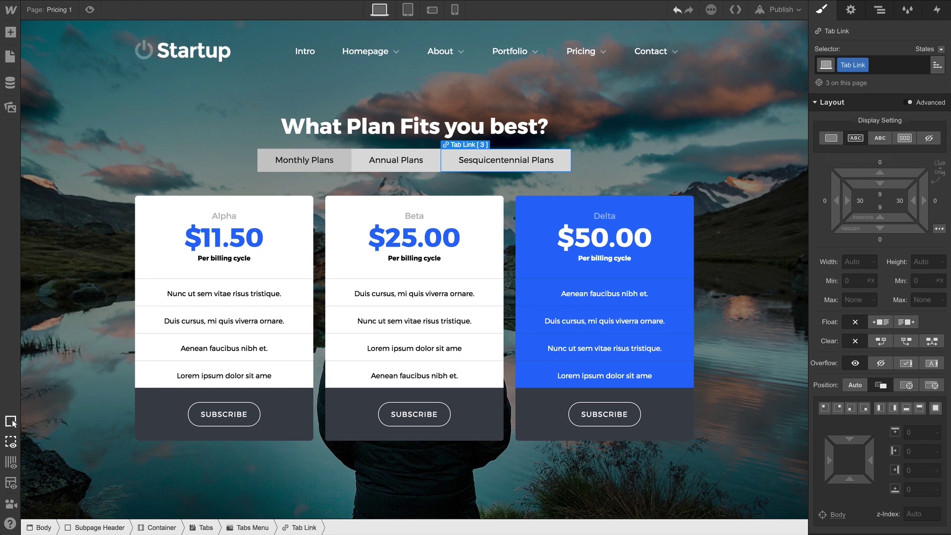
scroll(853, 315, "down", 4)
scroll(852, 315, "down", 3)
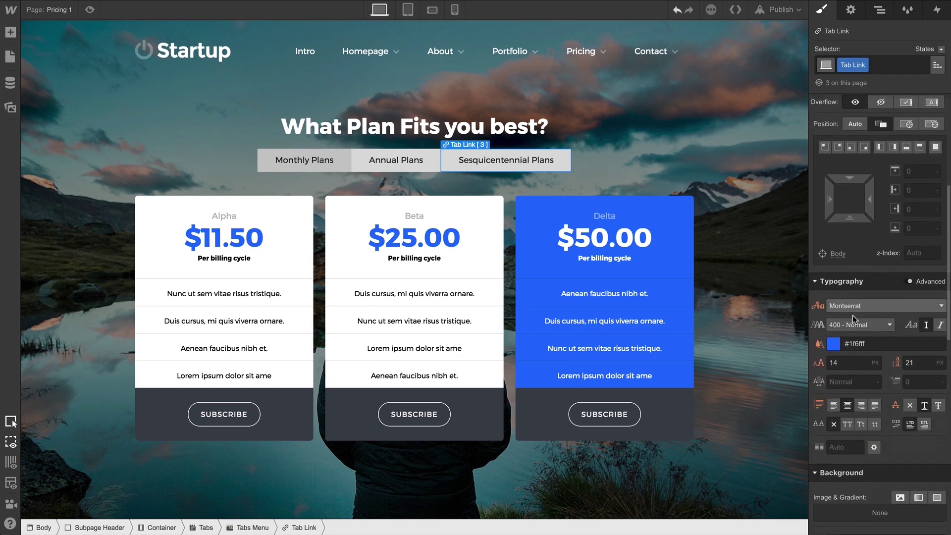
scroll(853, 315, "down", 1)
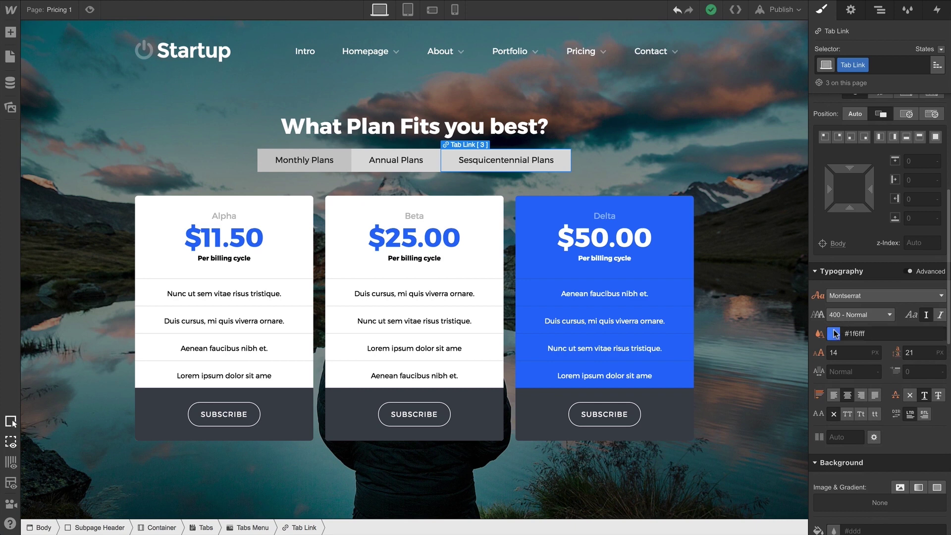
- Set the Tab Link text to white, 11px font size and uppercase
left_click(834, 333)
left_click_drag(838, 257, 838, 121)
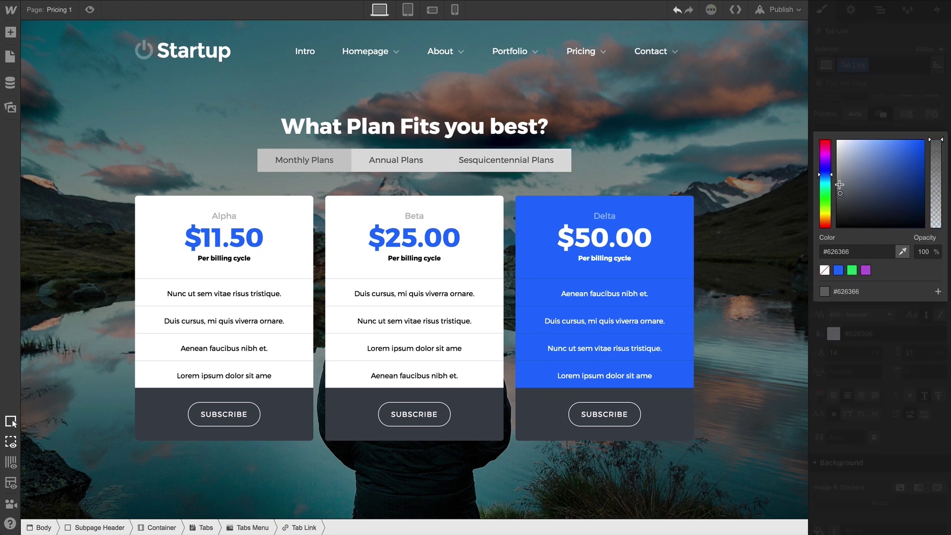
left_click(837, 102)
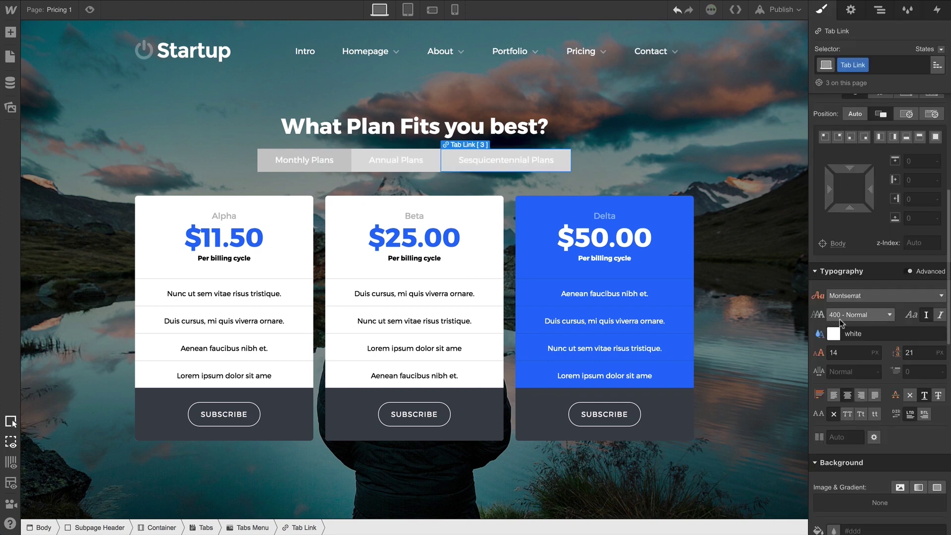
left_click(835, 352)
type("11")
key("Return")
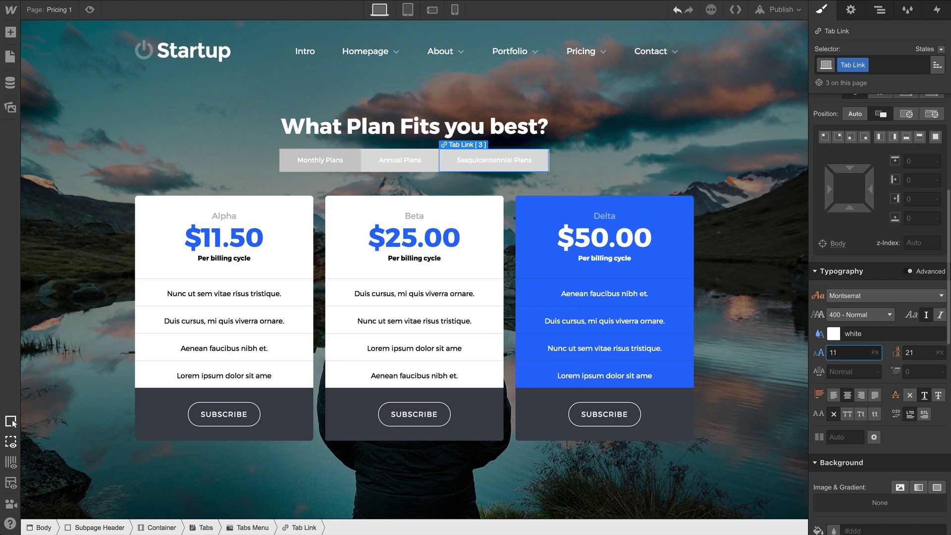
left_click(847, 414)
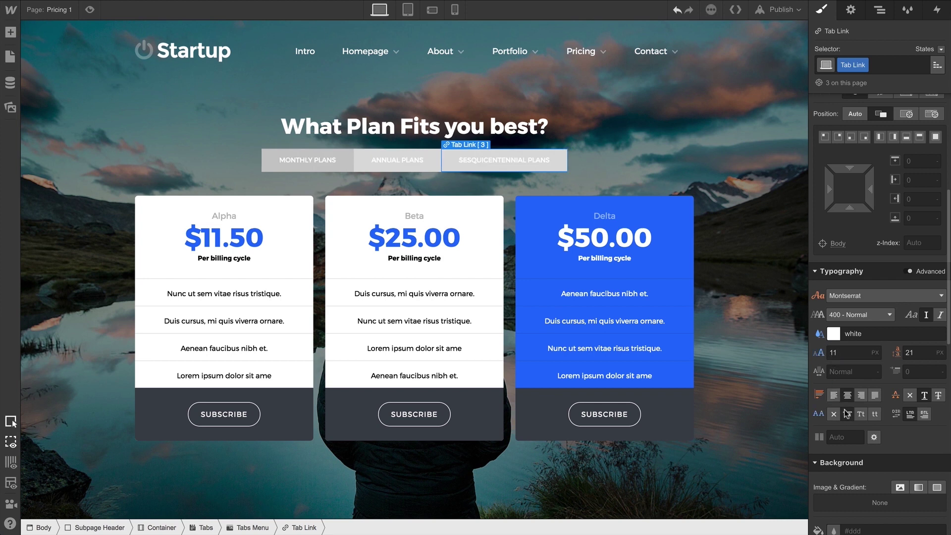
scroll(846, 413, "down", 2)
scroll(845, 414, "down", 8)
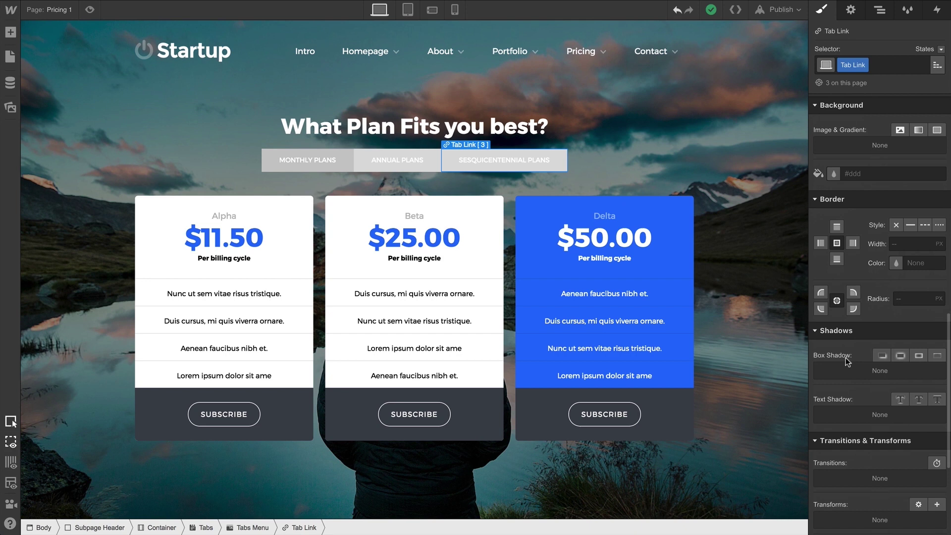
- Set the Tab Link background colour to white at 25% opacity
left_click(832, 174)
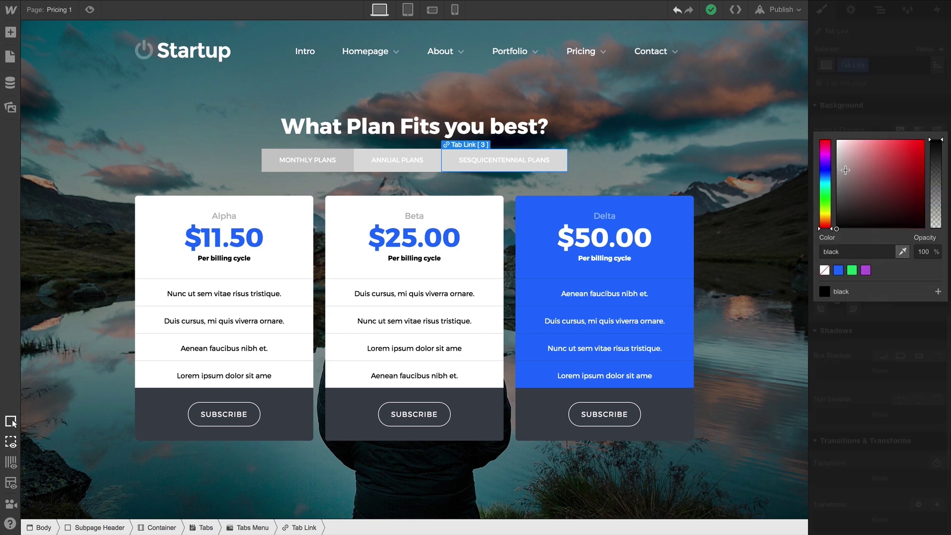
left_click_drag(845, 170, 832, 117)
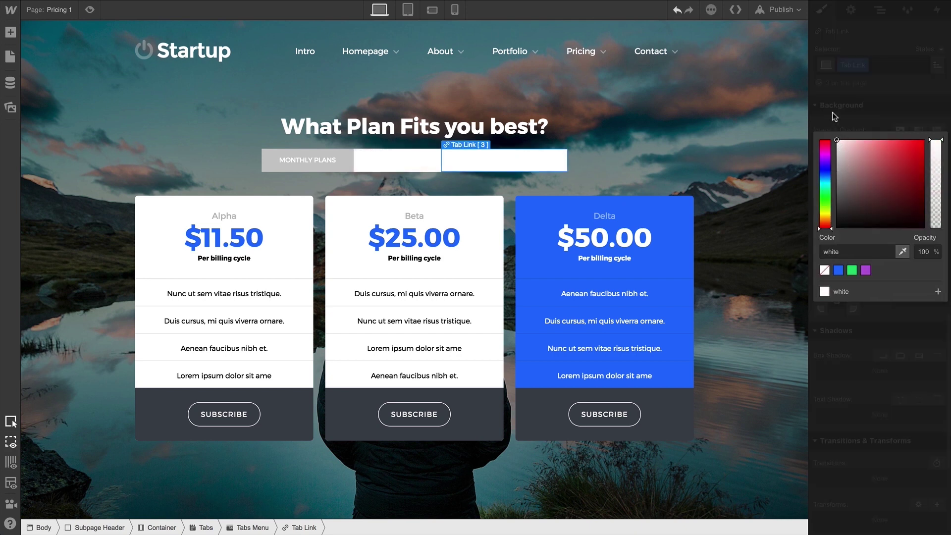
mouse_move(936, 165)
left_mouse_down()
mouse_move(939, 230)
mouse_move(940, 210)
left_mouse_up()
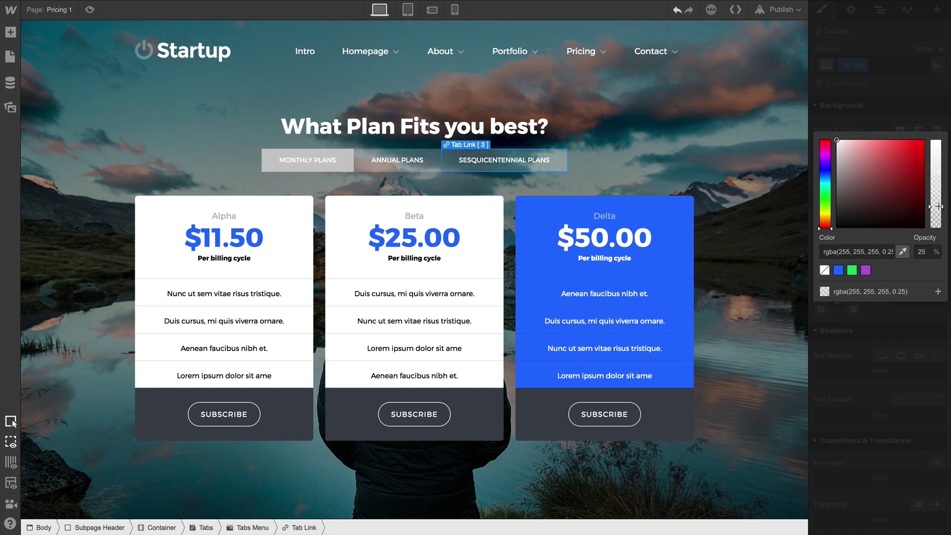
- Give the active Monthly Plans tab a fully opaque white background and black label text
left_click(346, 156)
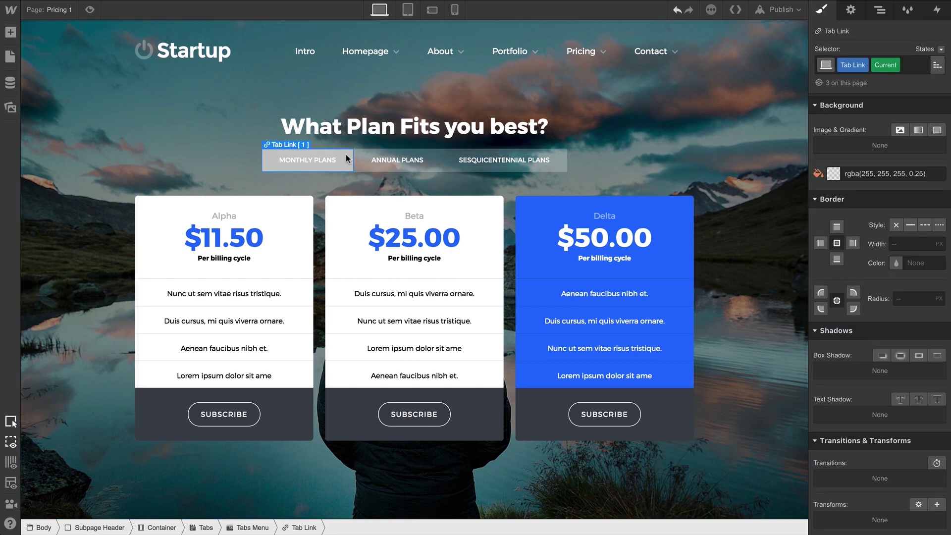
left_click(831, 174)
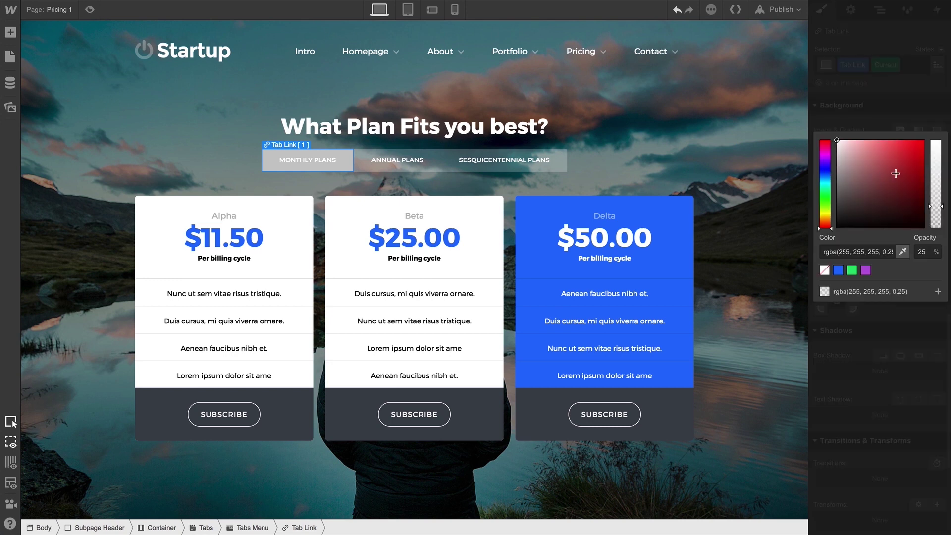
left_click_drag(931, 174, 947, 133)
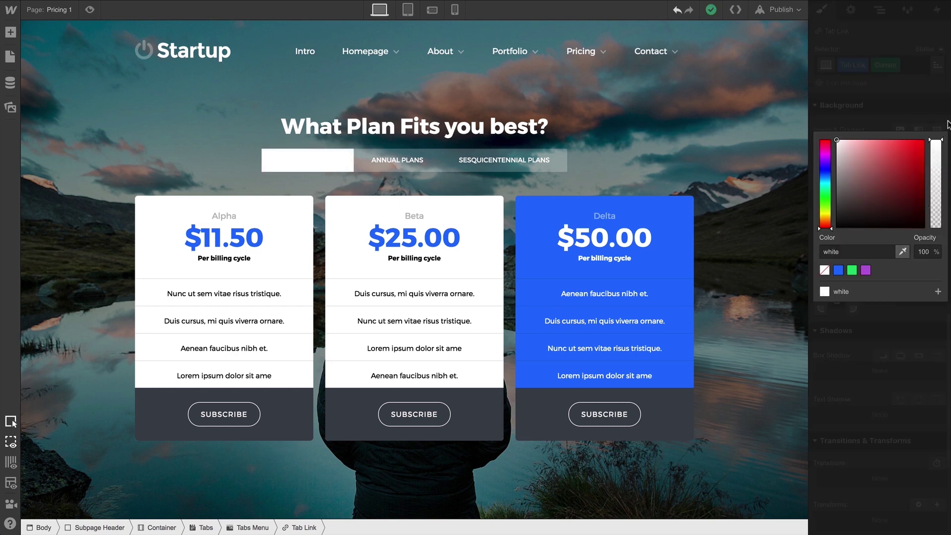
left_click(924, 116)
scroll(922, 116, "up", 5)
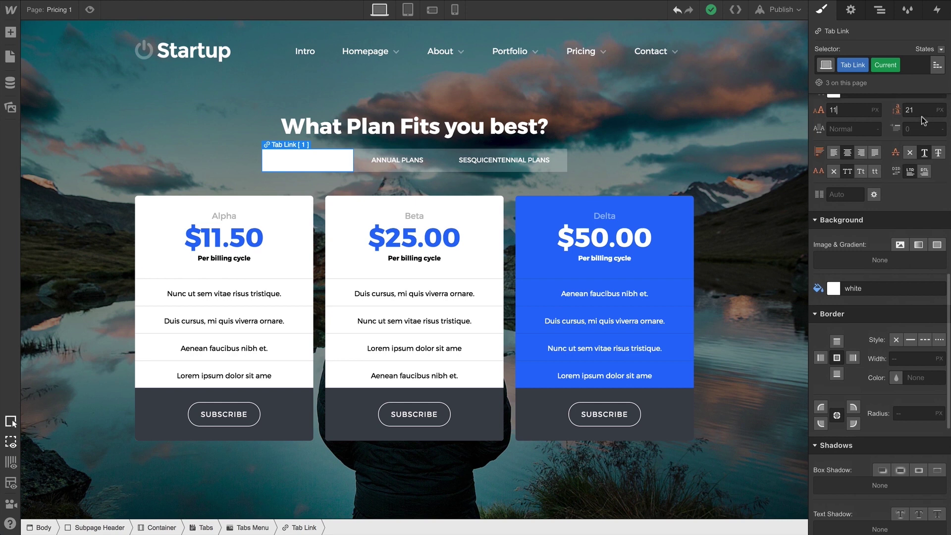
scroll(922, 116, "up", 2)
left_click(847, 157)
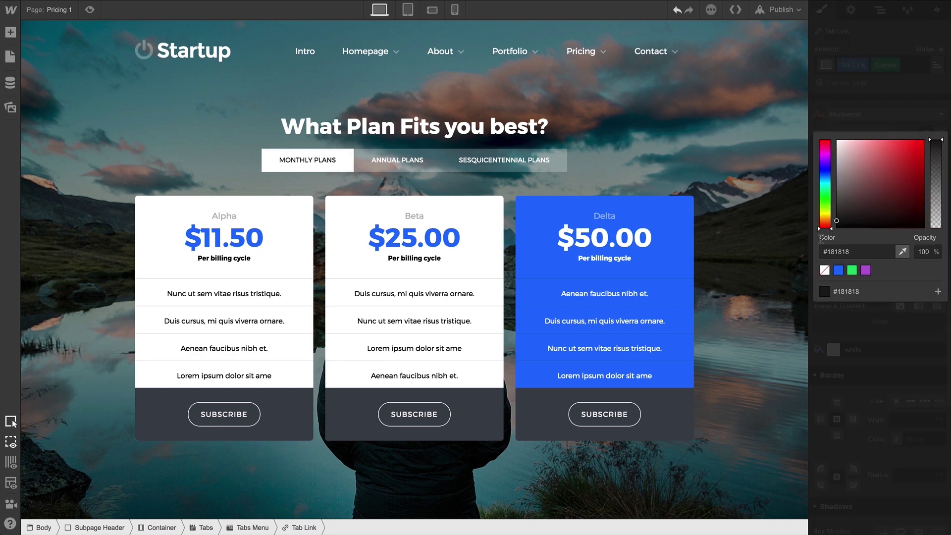
left_click(833, 124)
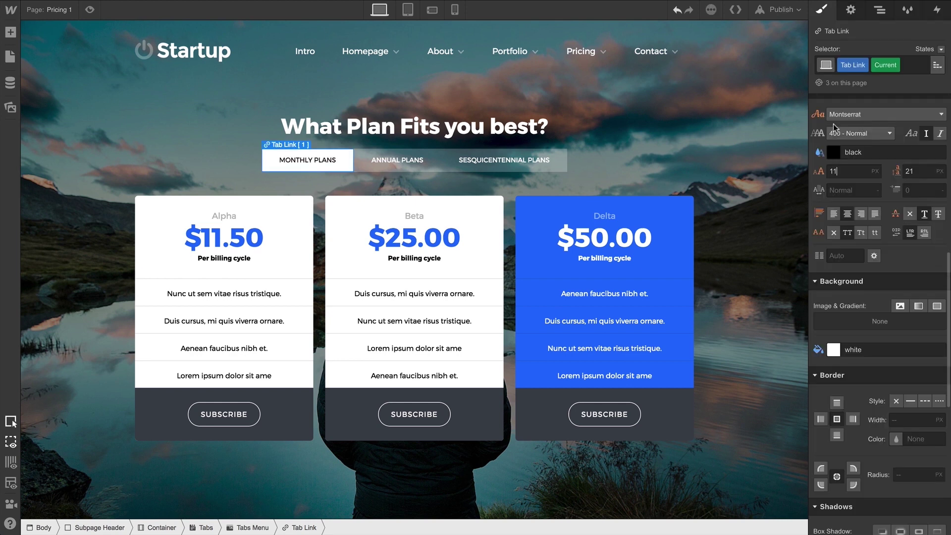
left_click(90, 10)
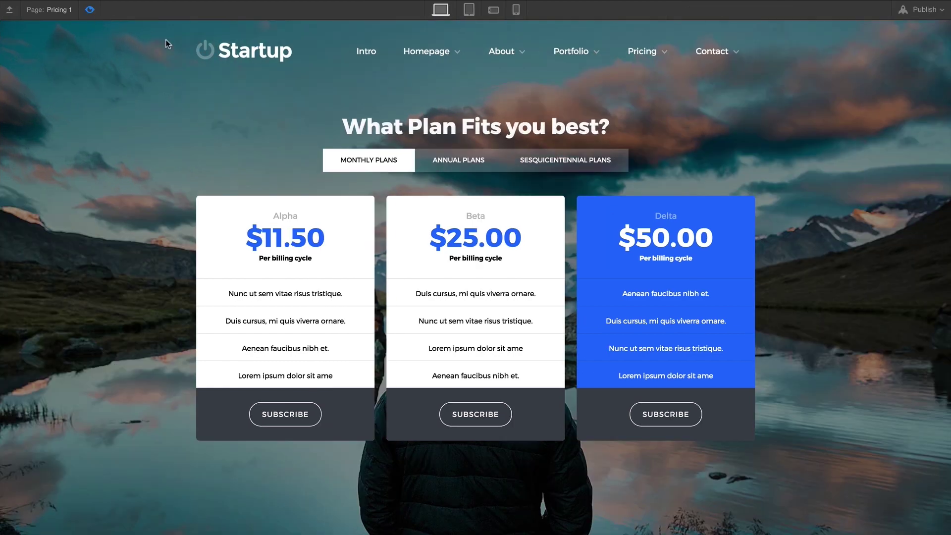
left_click(460, 166)
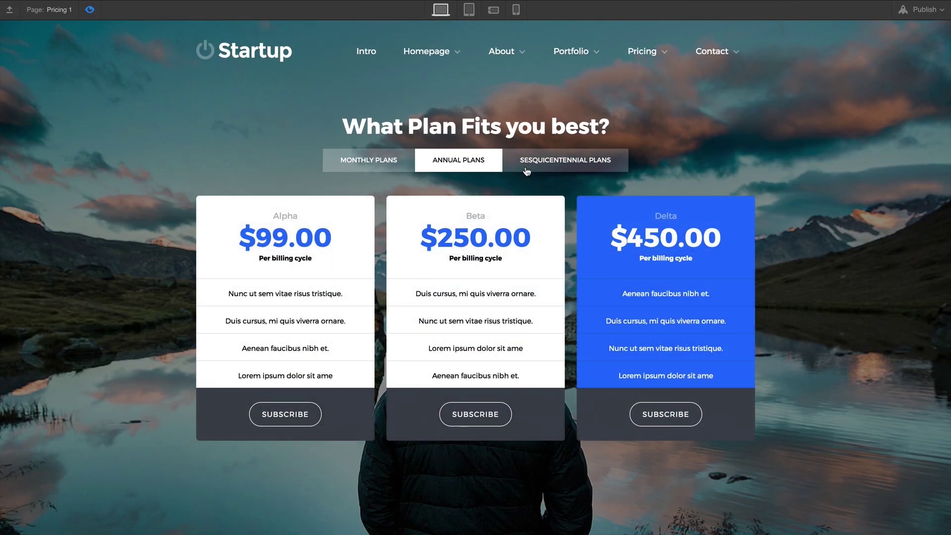
left_click(525, 171)
left_click(466, 172)
left_click(383, 170)
left_click(95, 13)
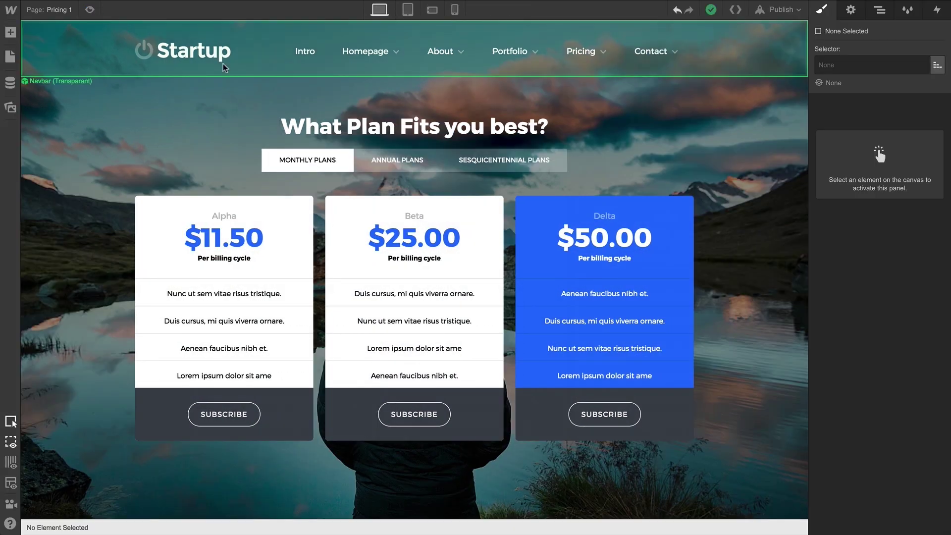
- Set the Tab Link hover state background to white at 50% opacity
left_click(419, 170)
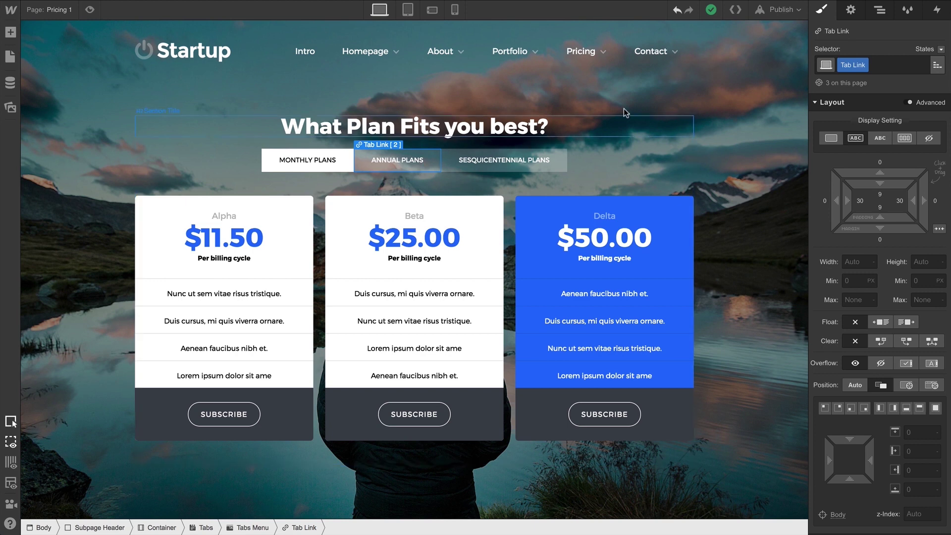
left_click(941, 50)
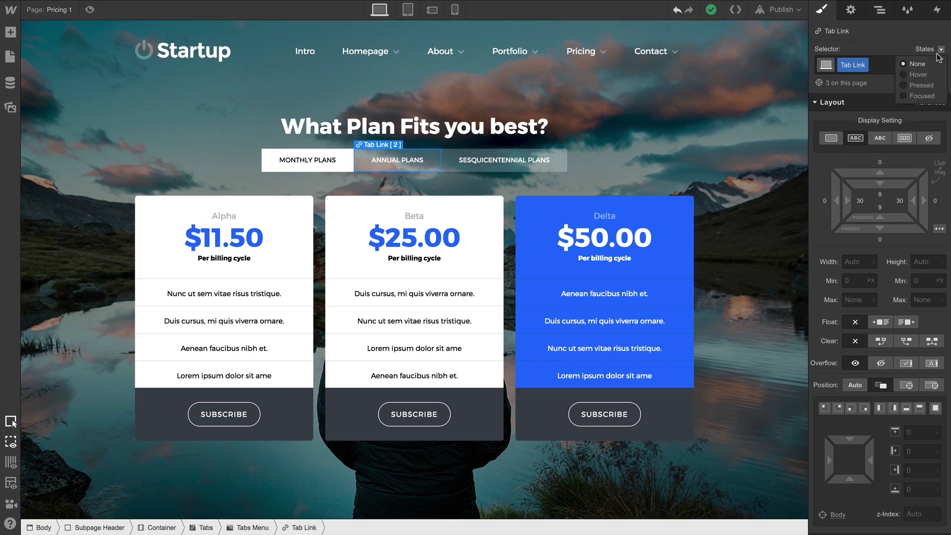
left_click(924, 79)
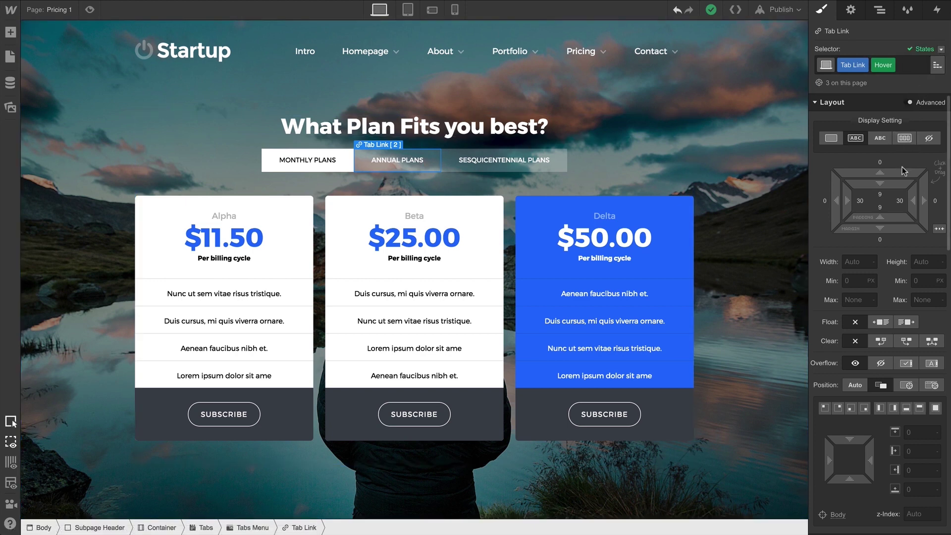
scroll(883, 232, "down", 5)
scroll(883, 232, "down", 1)
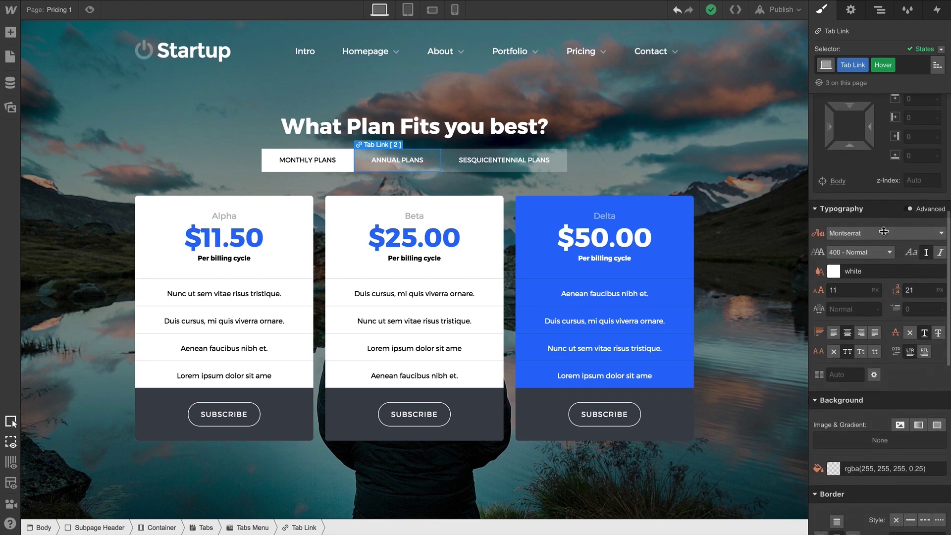
scroll(881, 237, "down", 3)
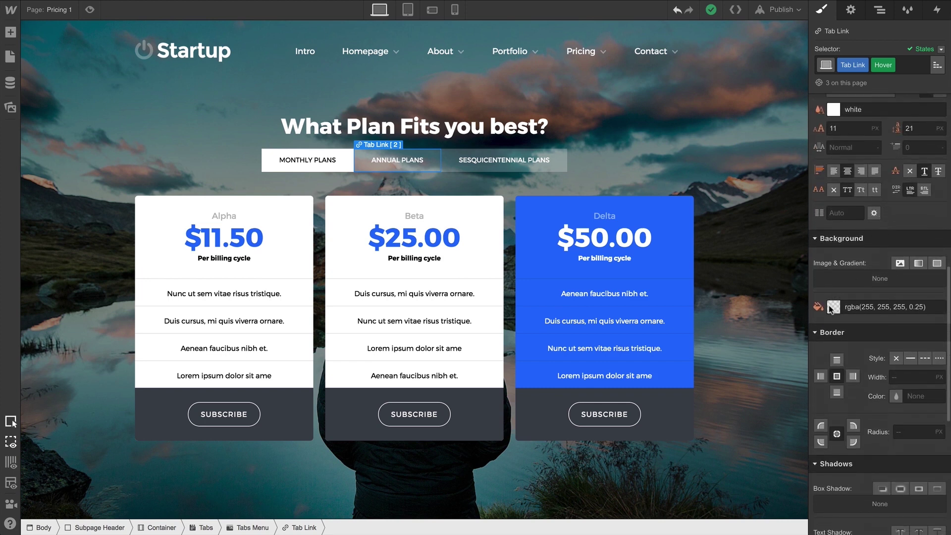
left_click(831, 307)
double_click(927, 251)
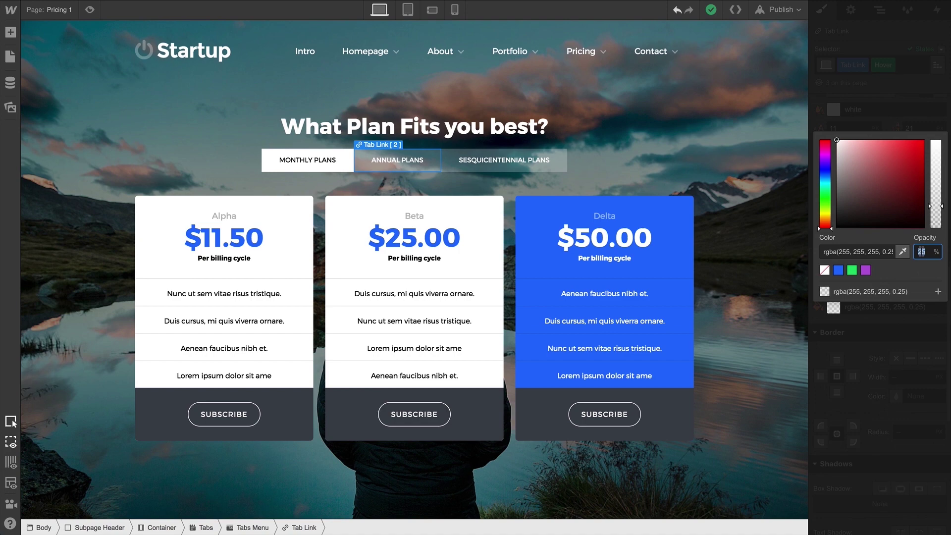
type("50")
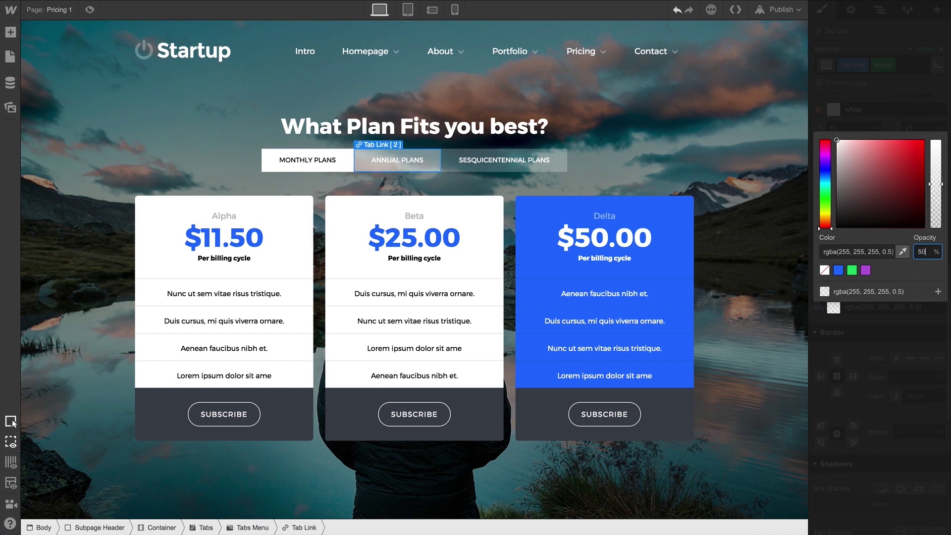
key("Return")
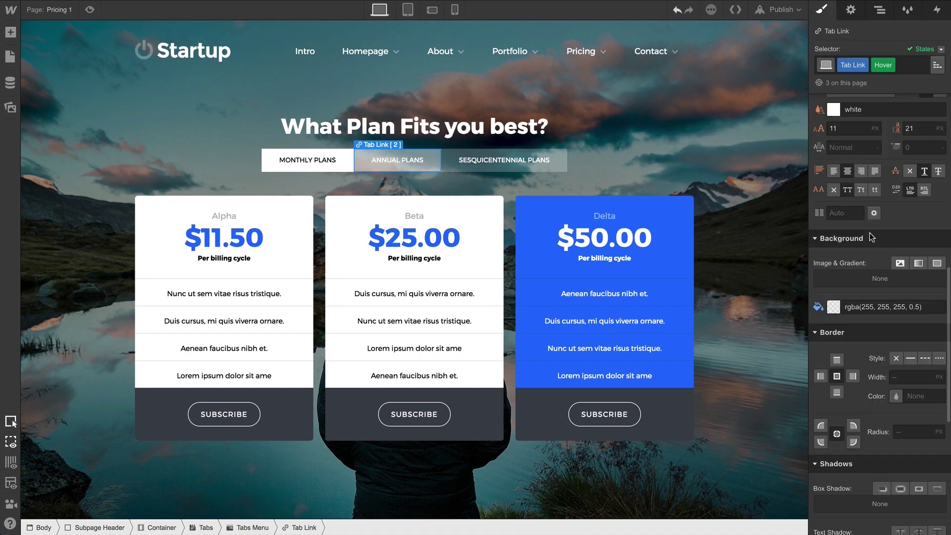
- Preview the page, switching through the Annual, Sesquicentennial and Monthly Plans tabs
left_click(89, 9)
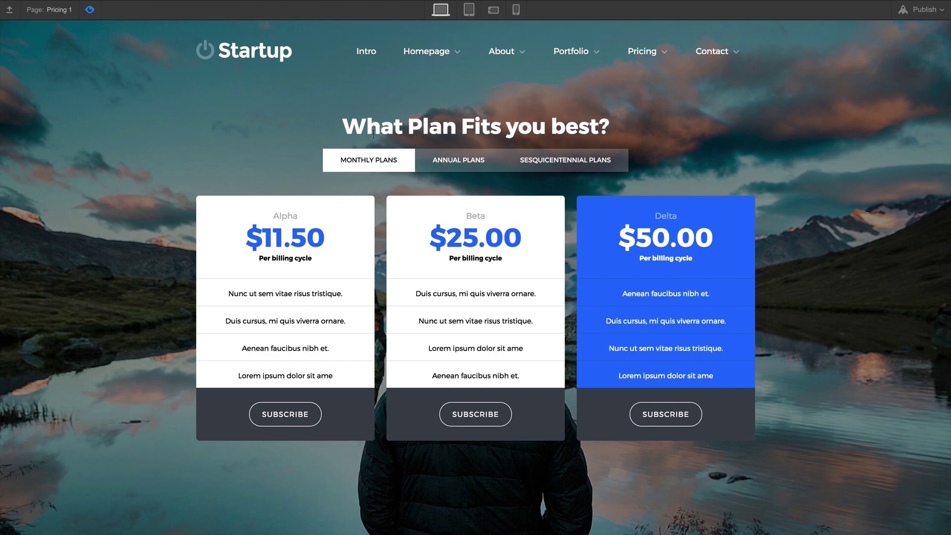
left_click(444, 165)
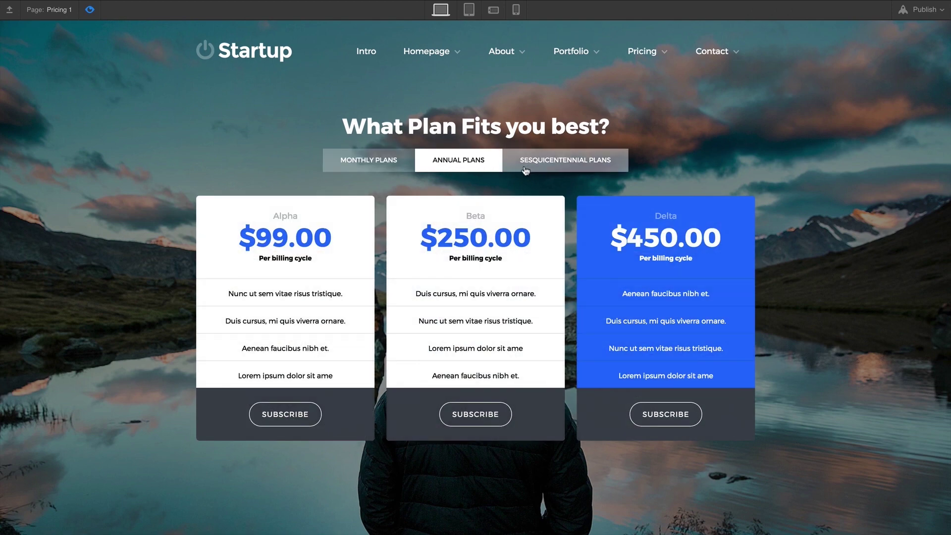
left_click(547, 170)
left_click(447, 166)
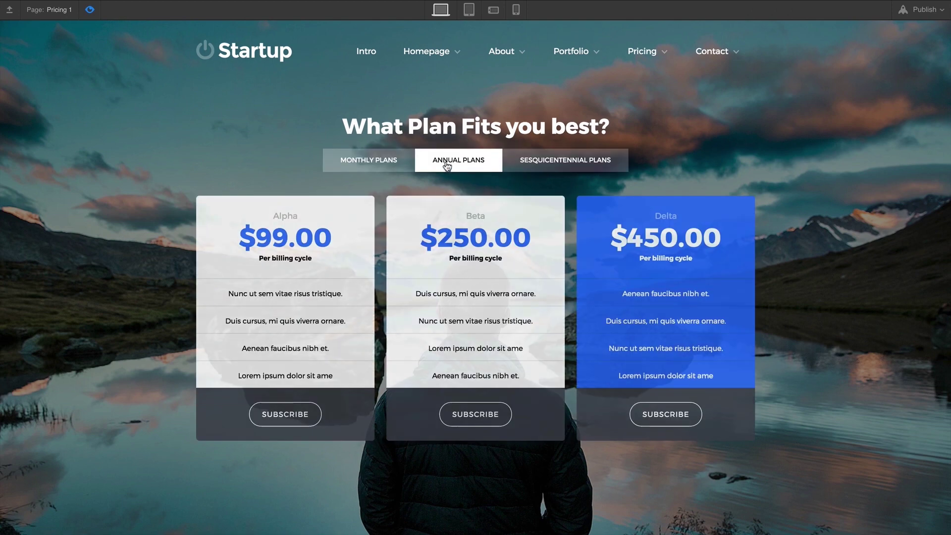
left_click(368, 165)
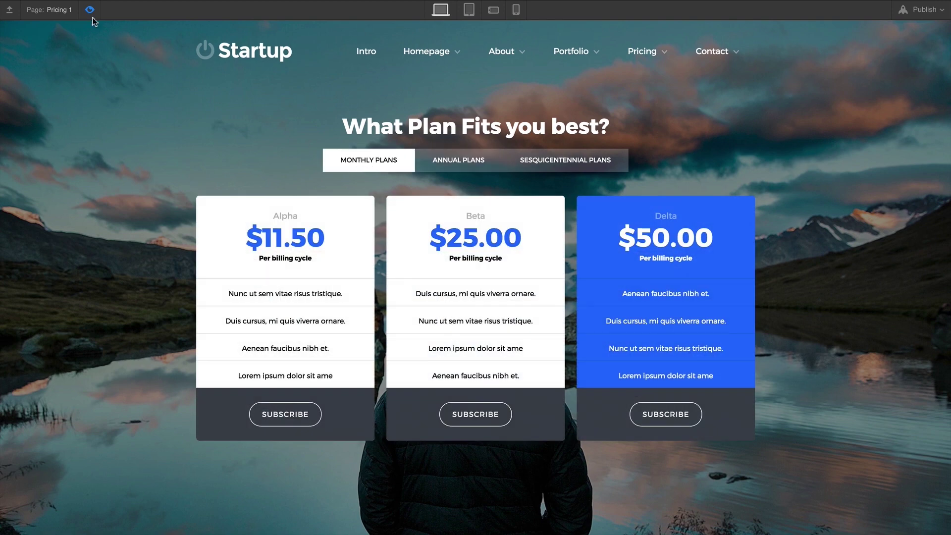
- In the Tabs Menu settings, keep ease easing and set fade in 1000 ms, fade out 500 ms
left_click(91, 15)
left_click(252, 154)
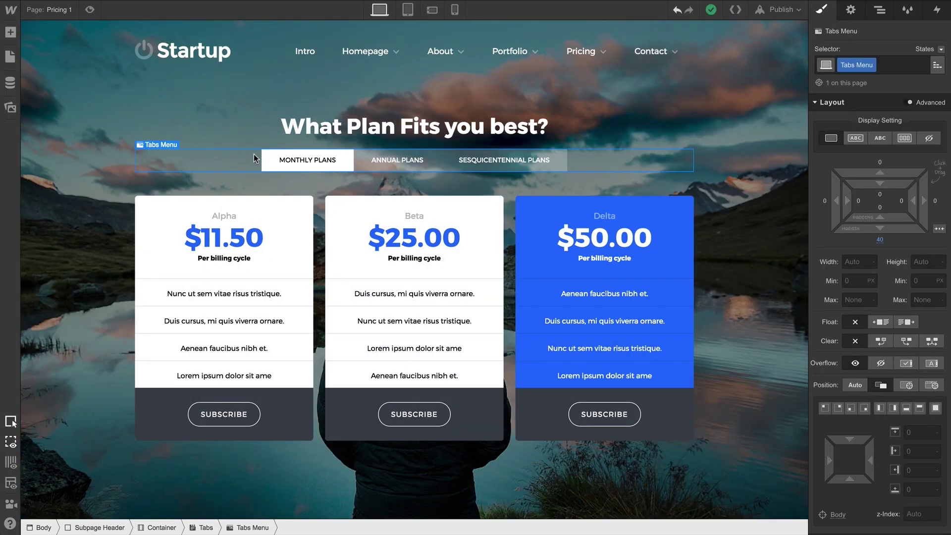
left_click(850, 10)
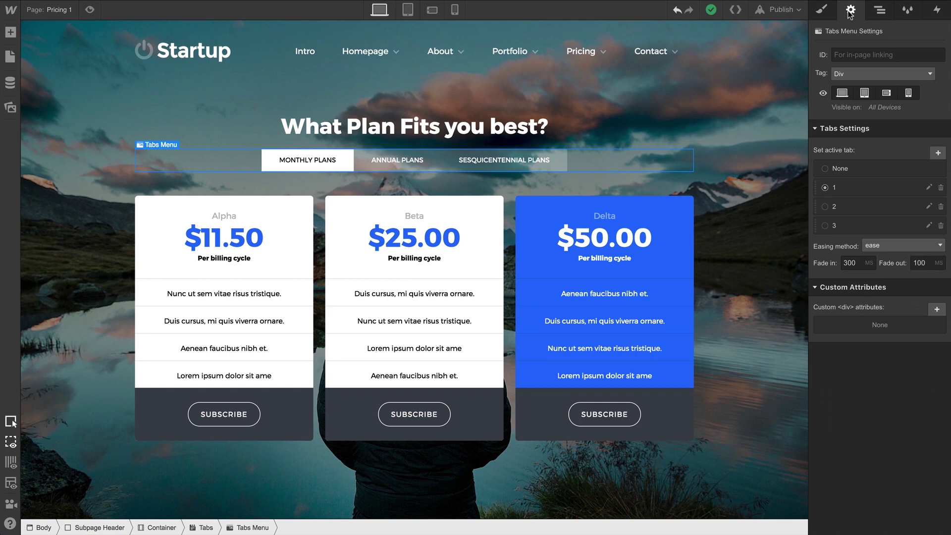
left_click(902, 244)
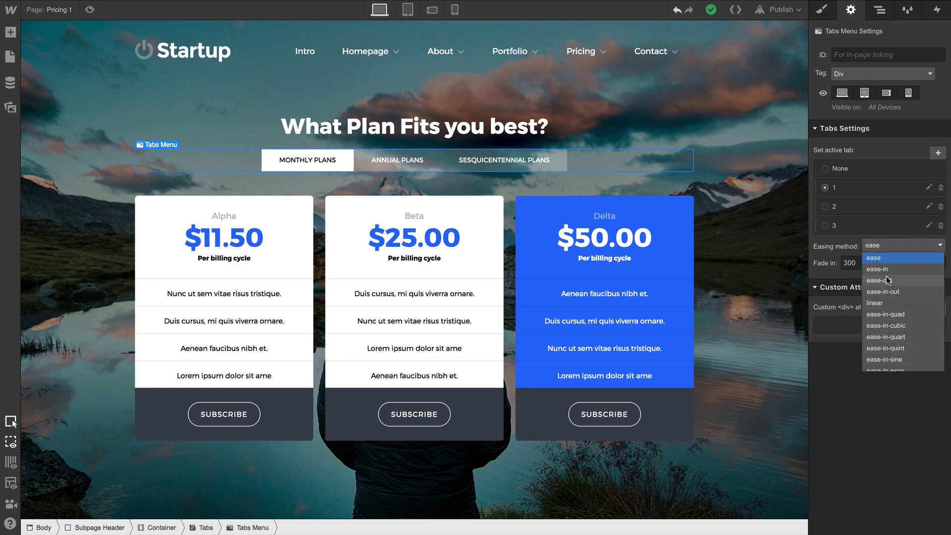
left_click(890, 257)
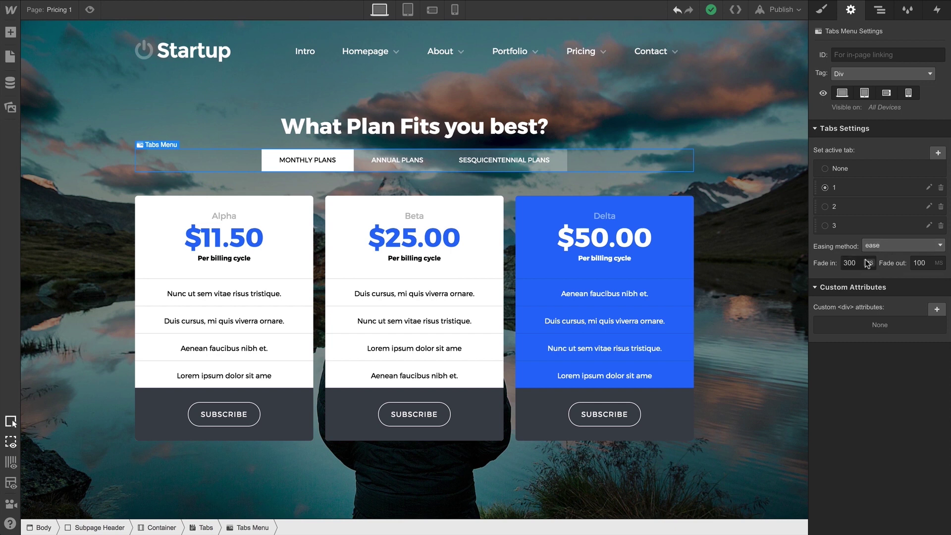
double_click(844, 262)
type("10")
double_click(923, 263)
type("50")
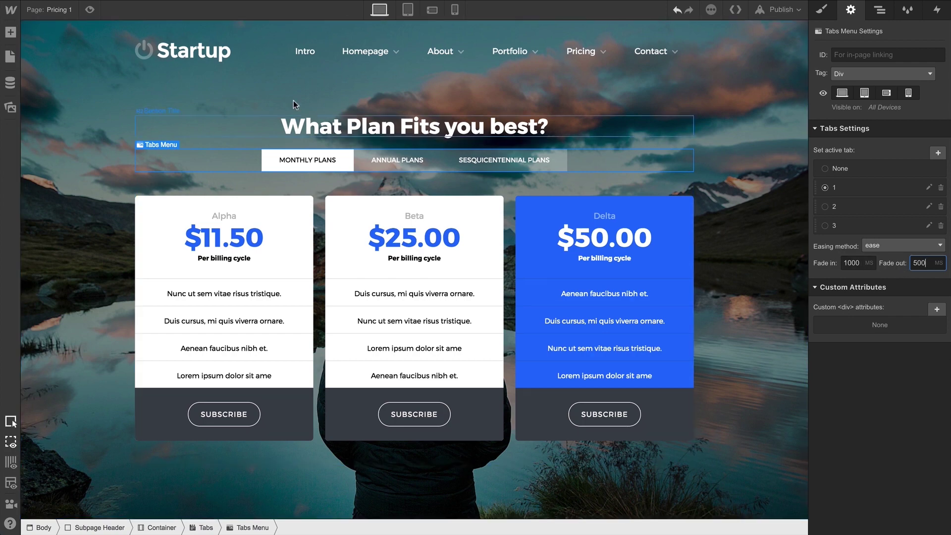
- Preview the page and cycle Annual, Sesquicentennial and Monthly Plans tabs to watch the fades
left_click(91, 10)
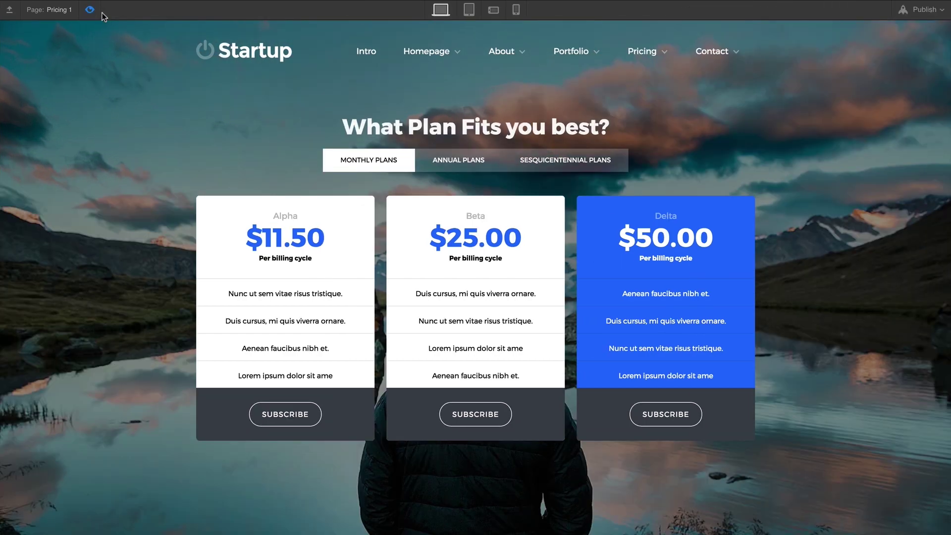
left_click(436, 165)
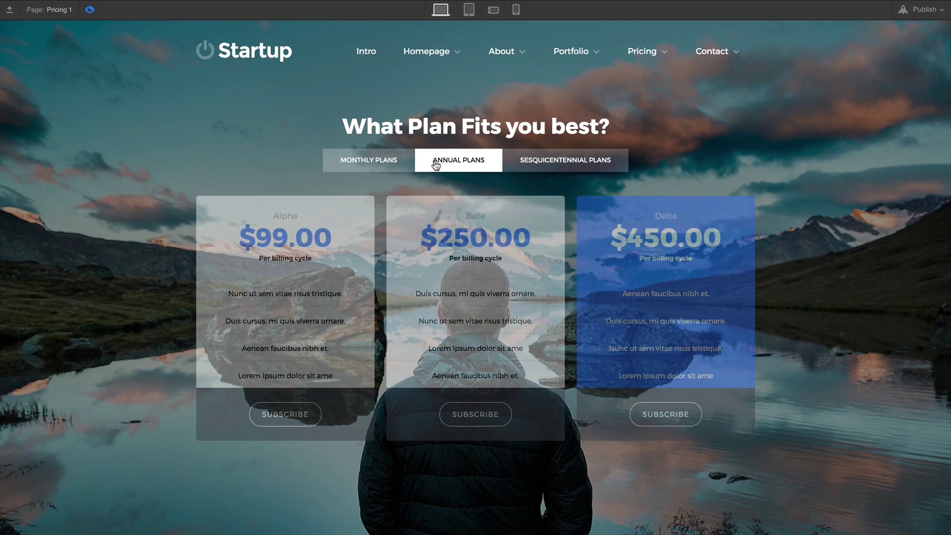
left_click(521, 161)
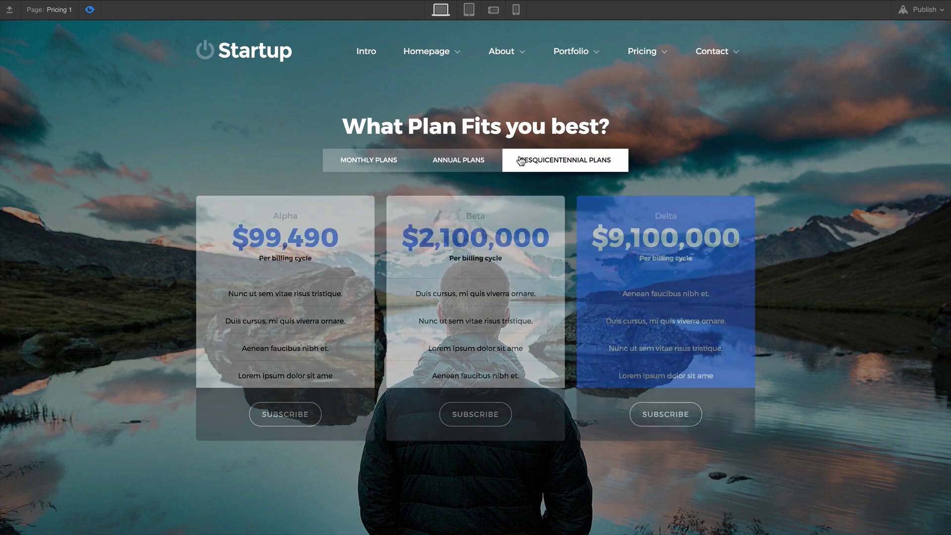
left_click(377, 160)
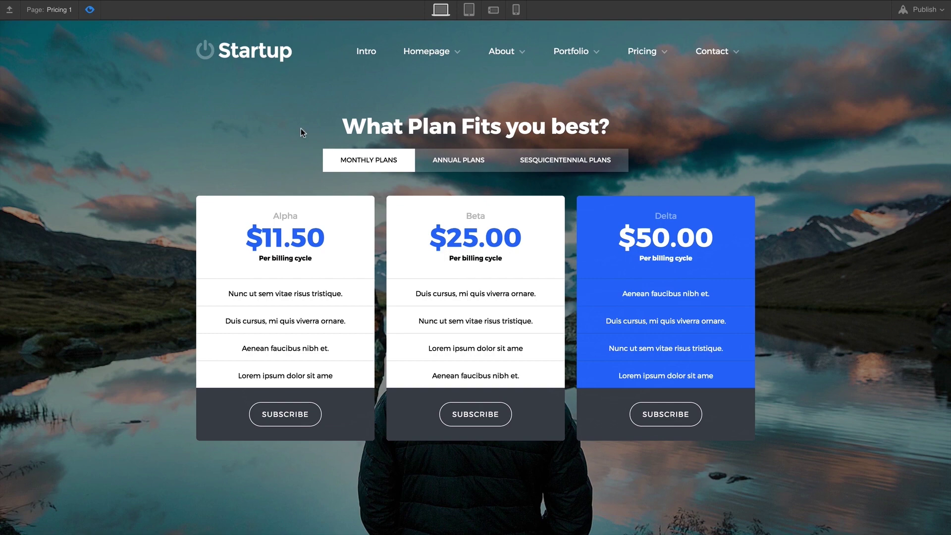
- Exit preview and view the page at tablet, phone landscape and phone portrait widths, ending on phone landscape
left_click(90, 10)
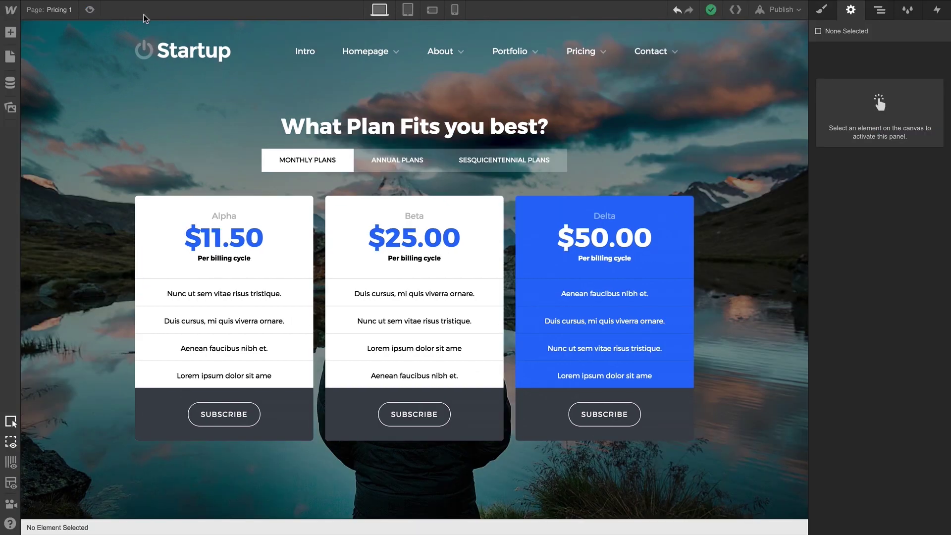
left_click(408, 9)
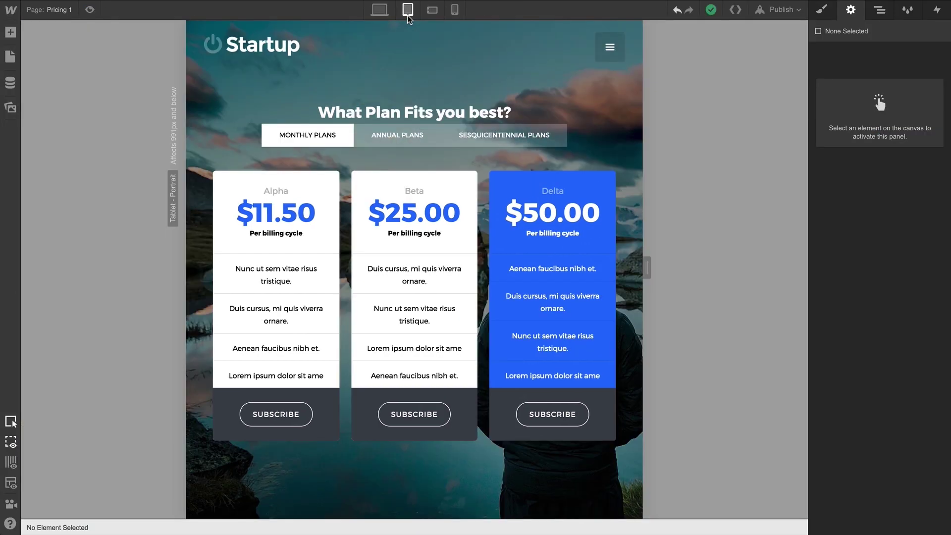
left_click(432, 10)
left_click(455, 9)
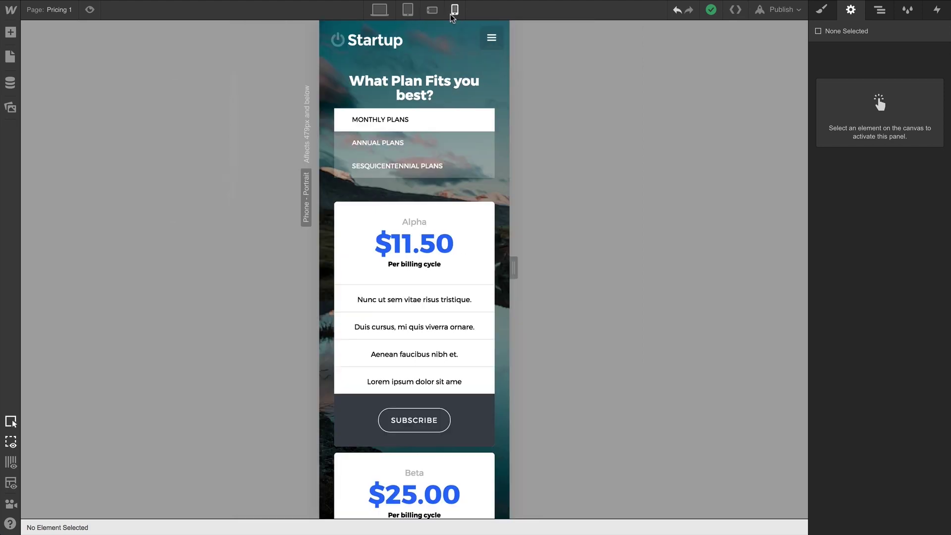
left_click(432, 10)
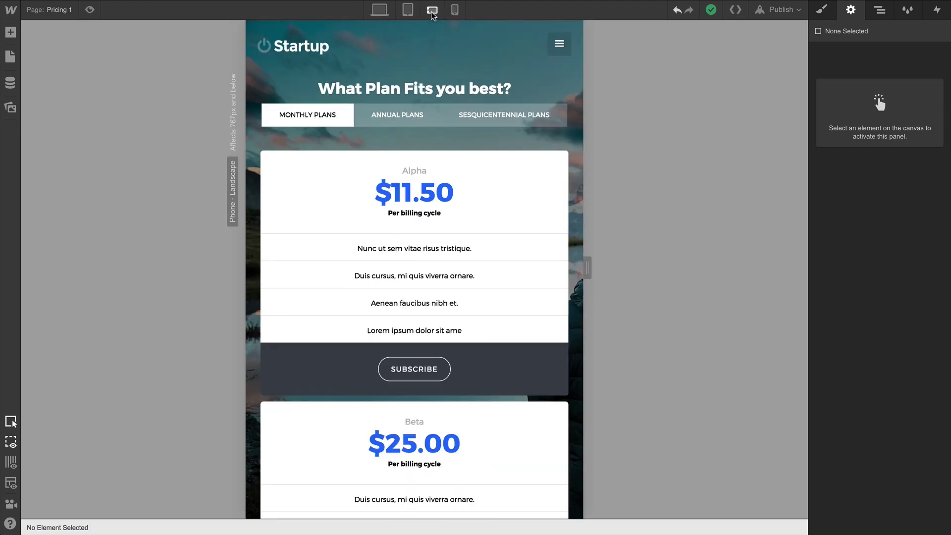